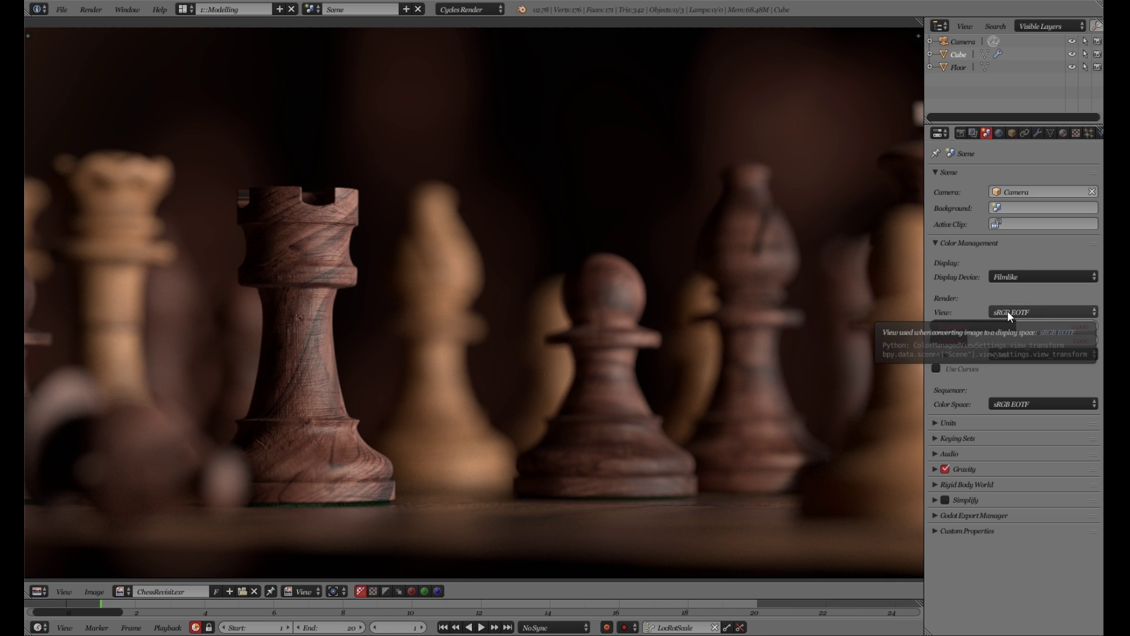
# Keep the sRGB EOTF view, raise exposure to 8.458 and lower gamma to 0.447
pyautogui.click(1008, 309)
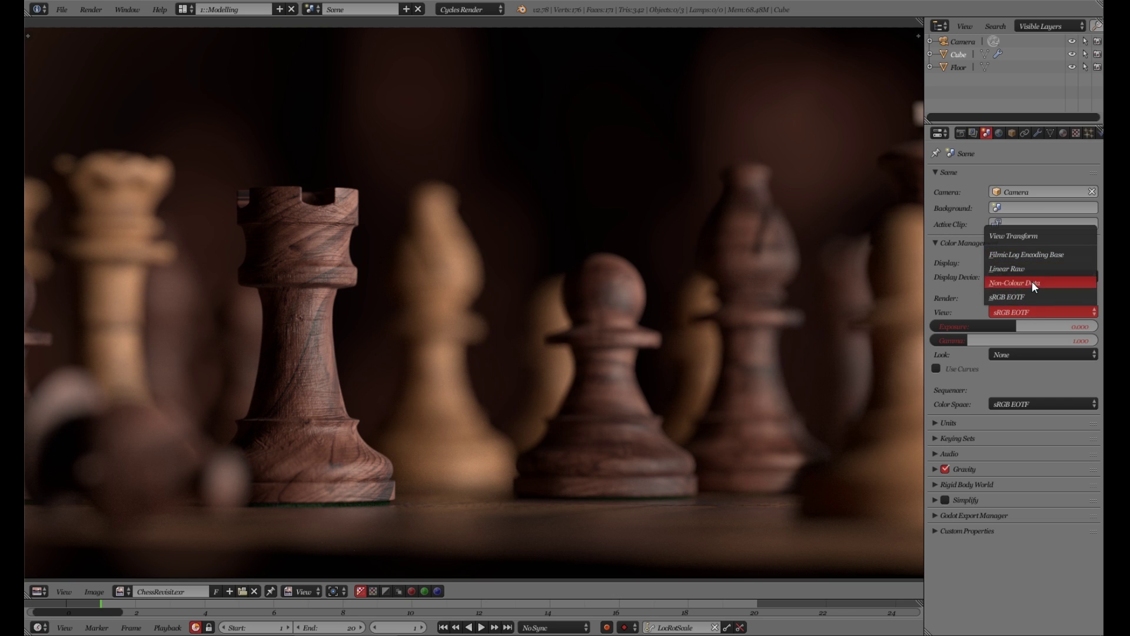
pyautogui.click(991, 299)
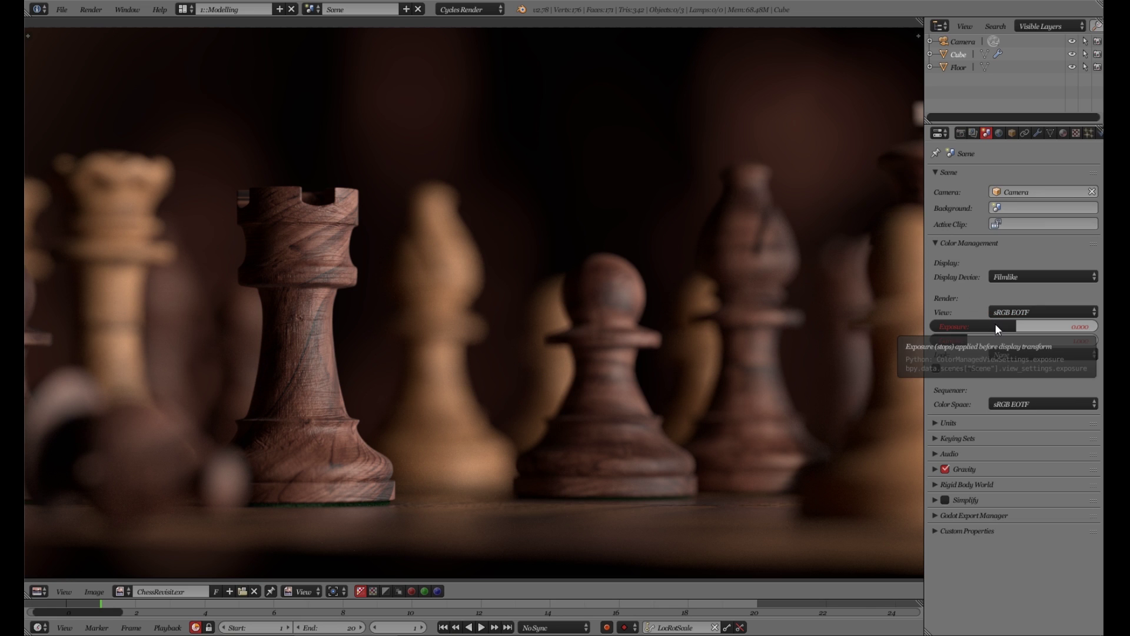
pyautogui.moveTo(998, 324); pyautogui.dragTo(1071, 324)
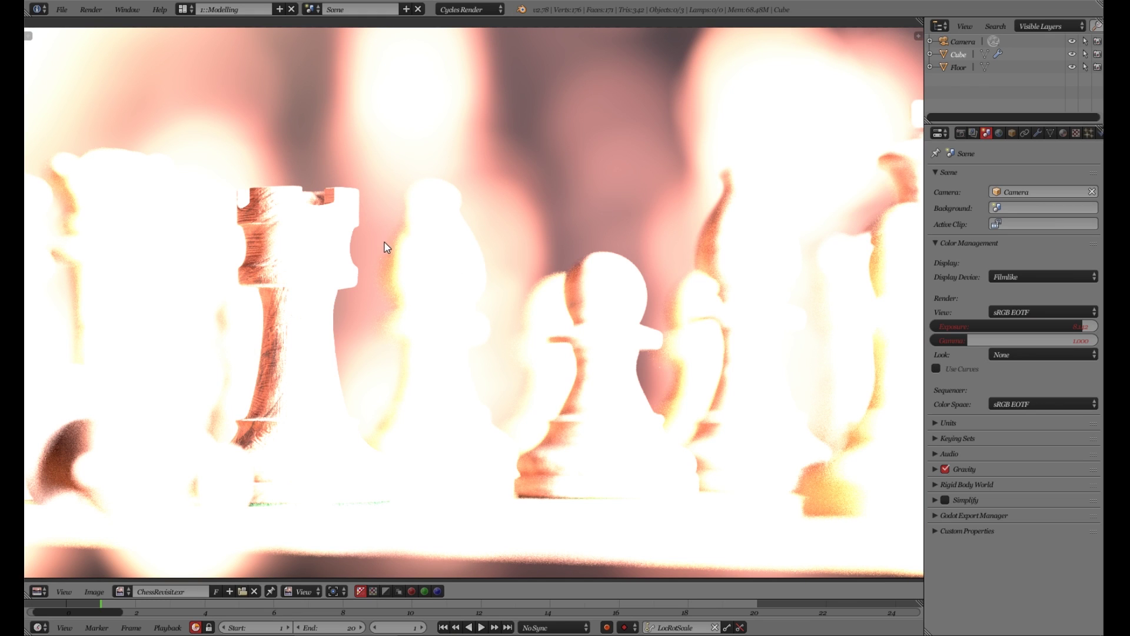
pyautogui.moveTo(983, 341); pyautogui.dragTo(963, 341)
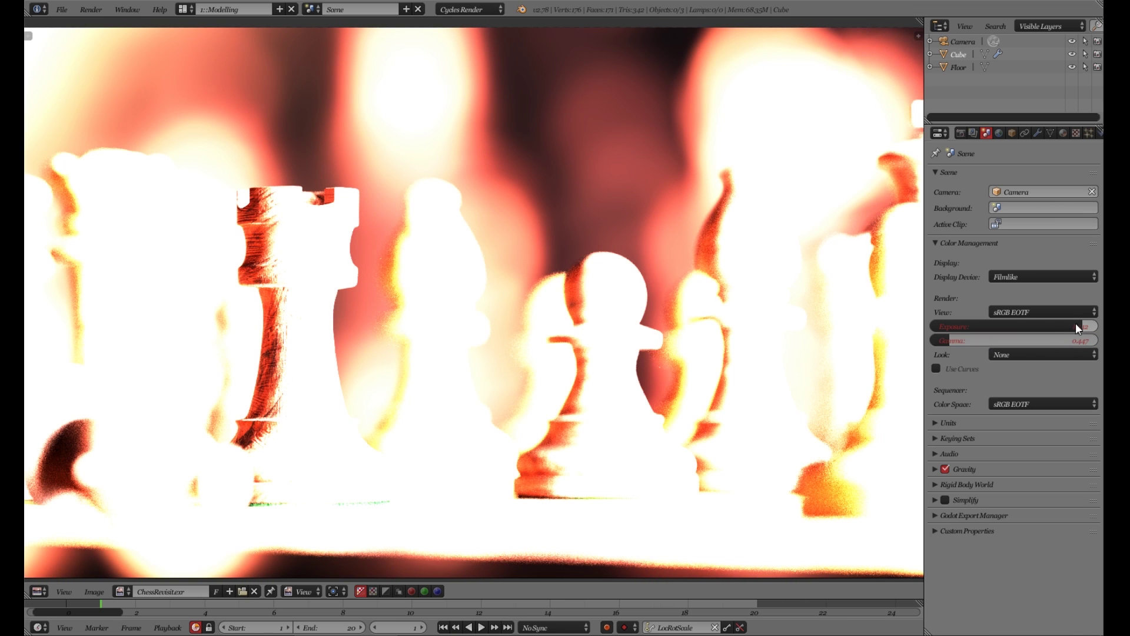
pyautogui.moveTo(1087, 326); pyautogui.dragTo(1089, 326)
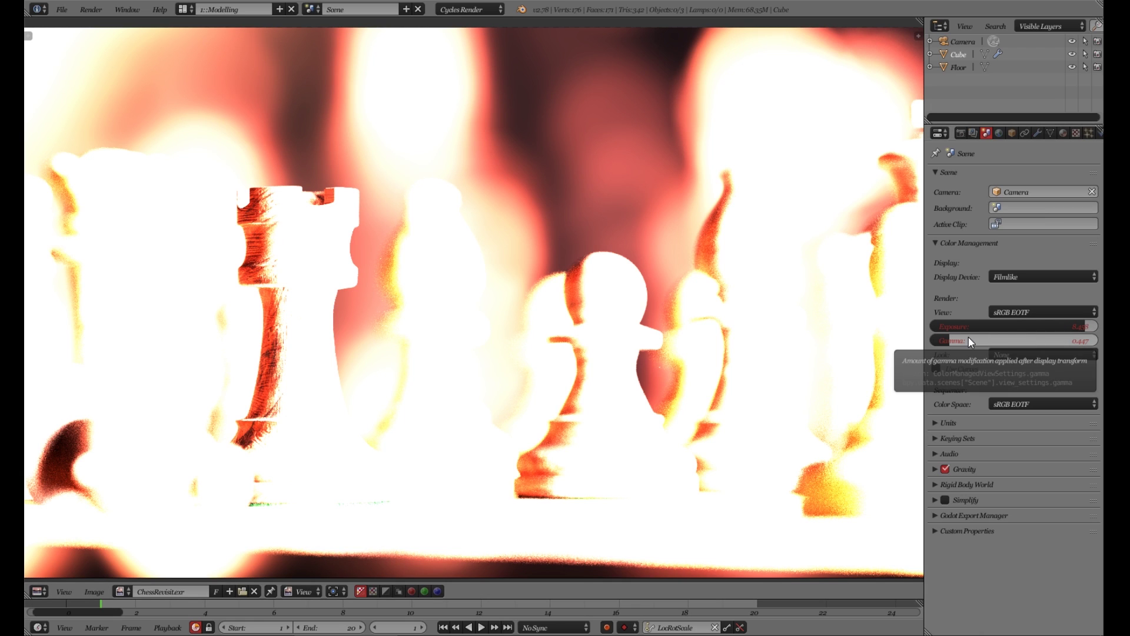
# Reset exposure to 0 and gamma to 1
pyautogui.click(997, 323)
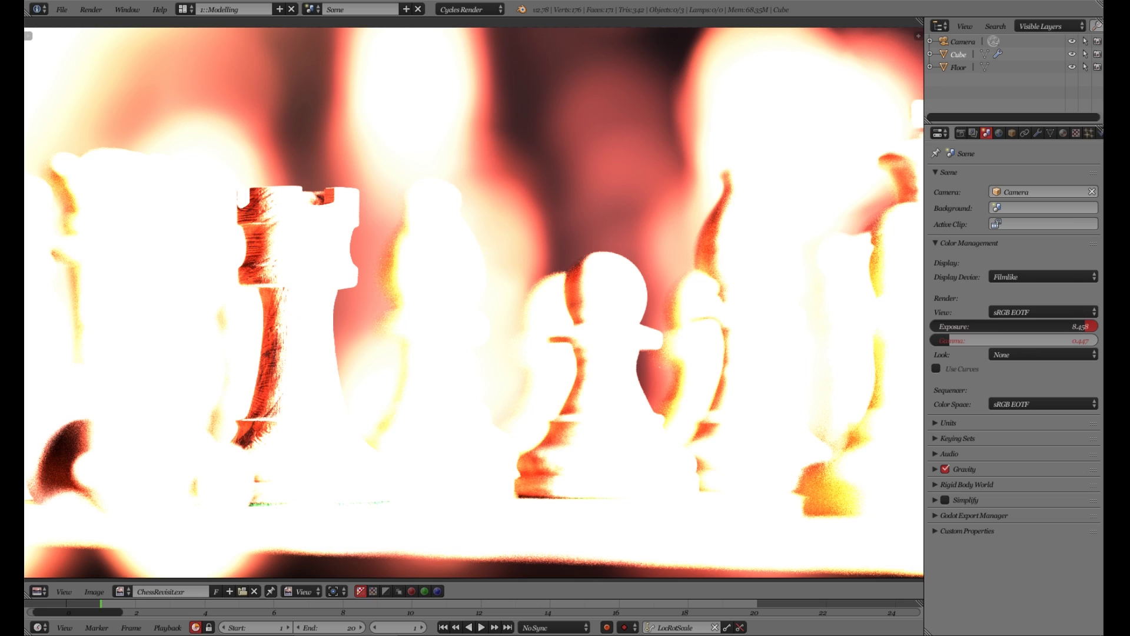
pyautogui.write('0')
pyautogui.press('Return')
pyautogui.click(978, 341)
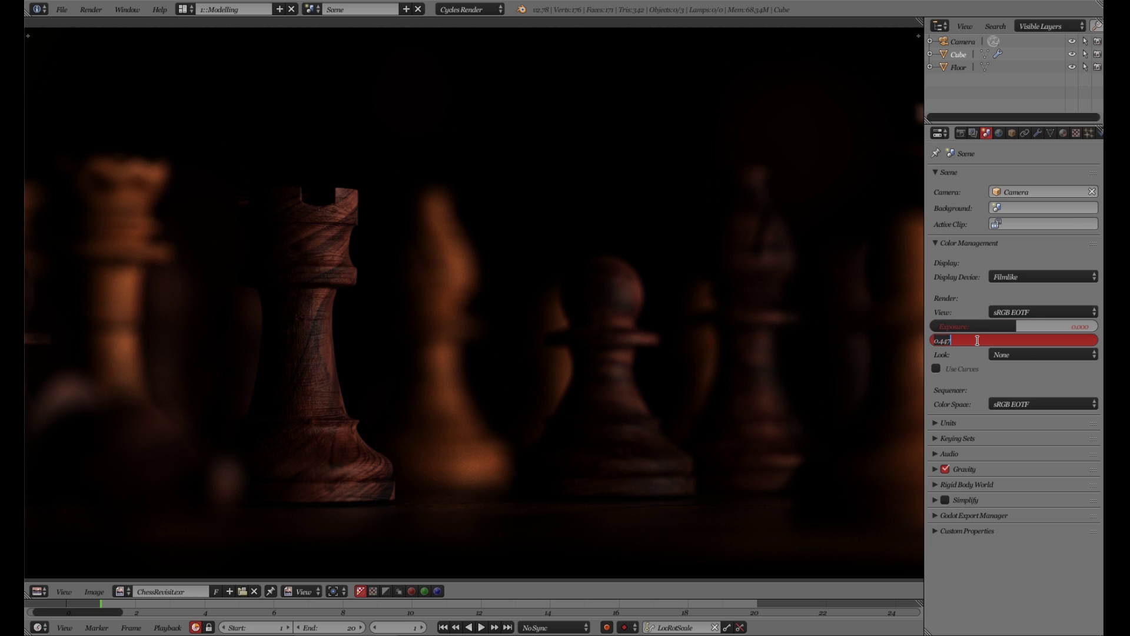
pyautogui.write('1')
pyautogui.press('Return')
# Set the view to Filmic Log Encoding Base with the Base Contrast look
pyautogui.click(1022, 312)
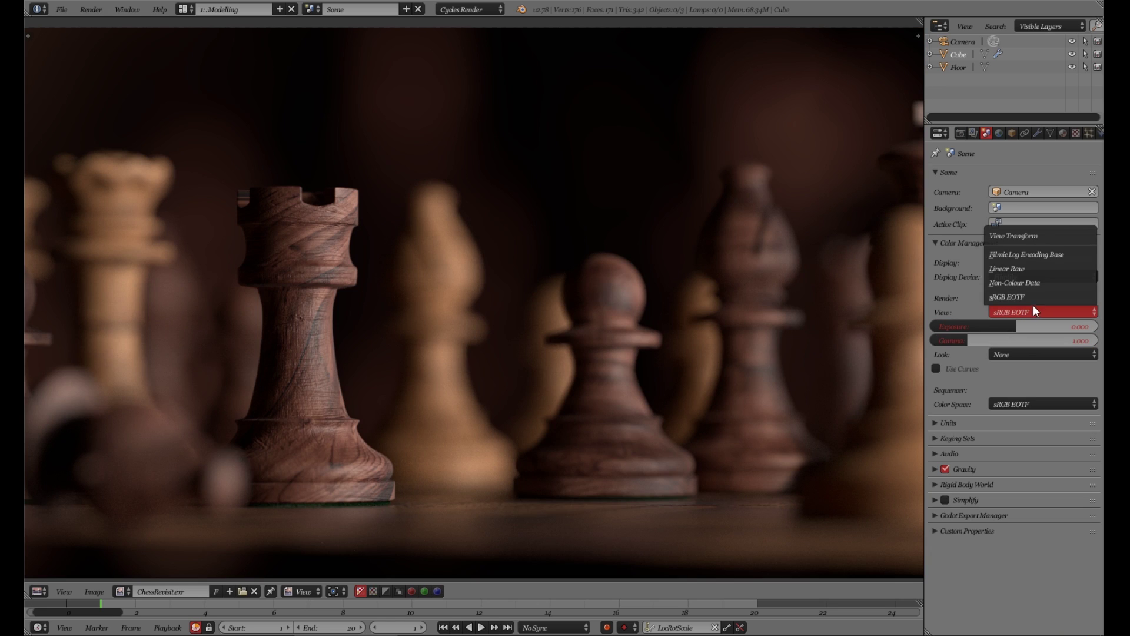
pyautogui.click(1033, 255)
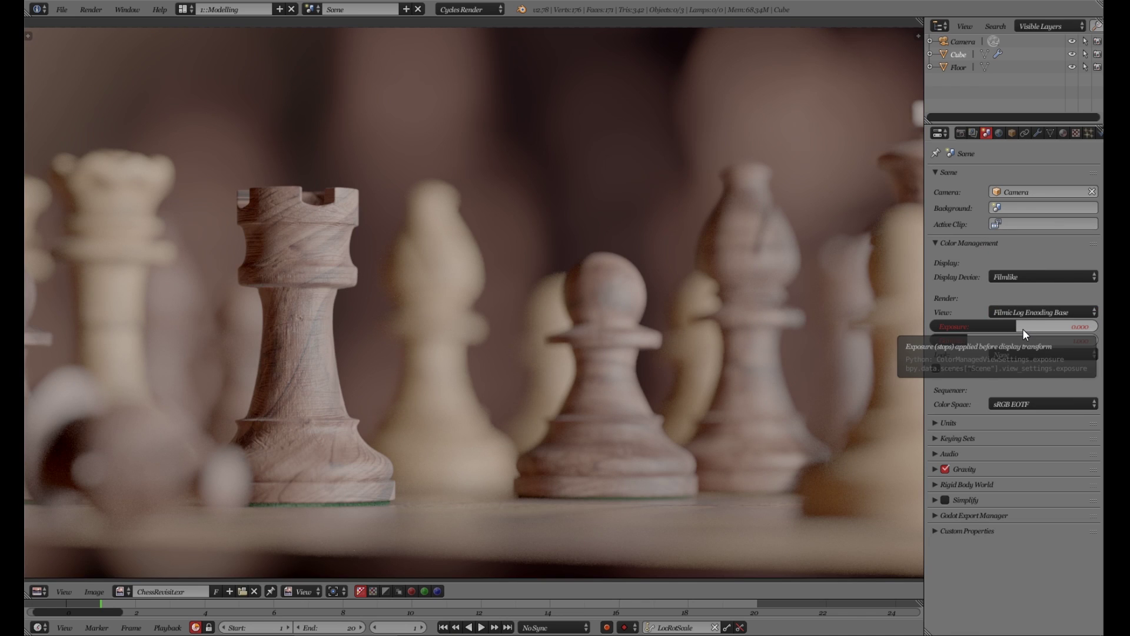
pyautogui.click(1027, 355)
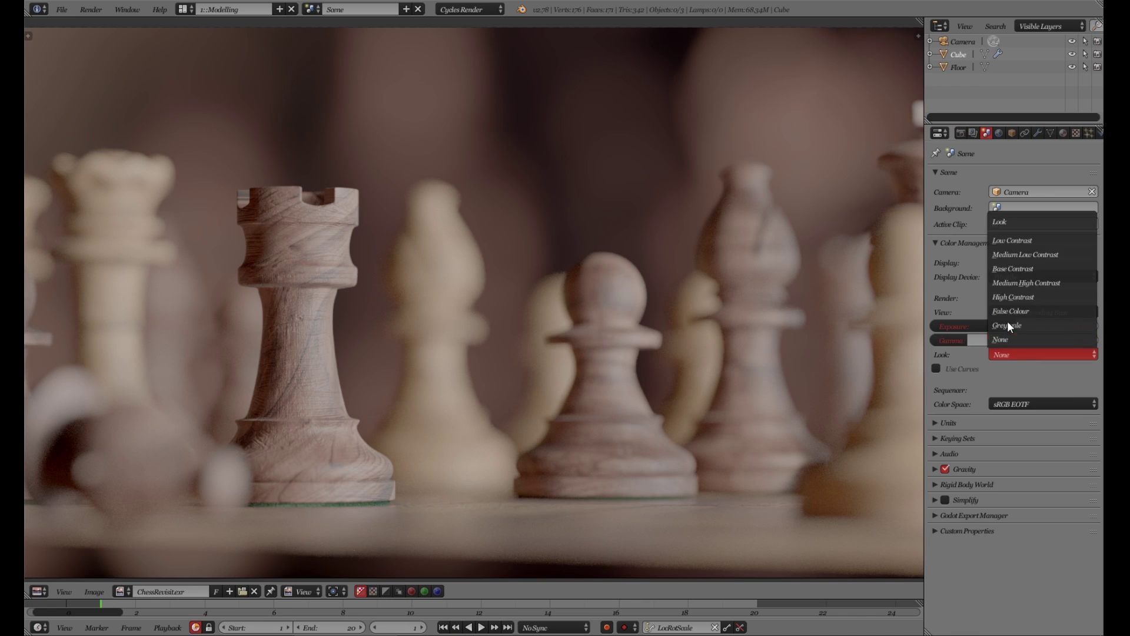
pyautogui.click(1006, 270)
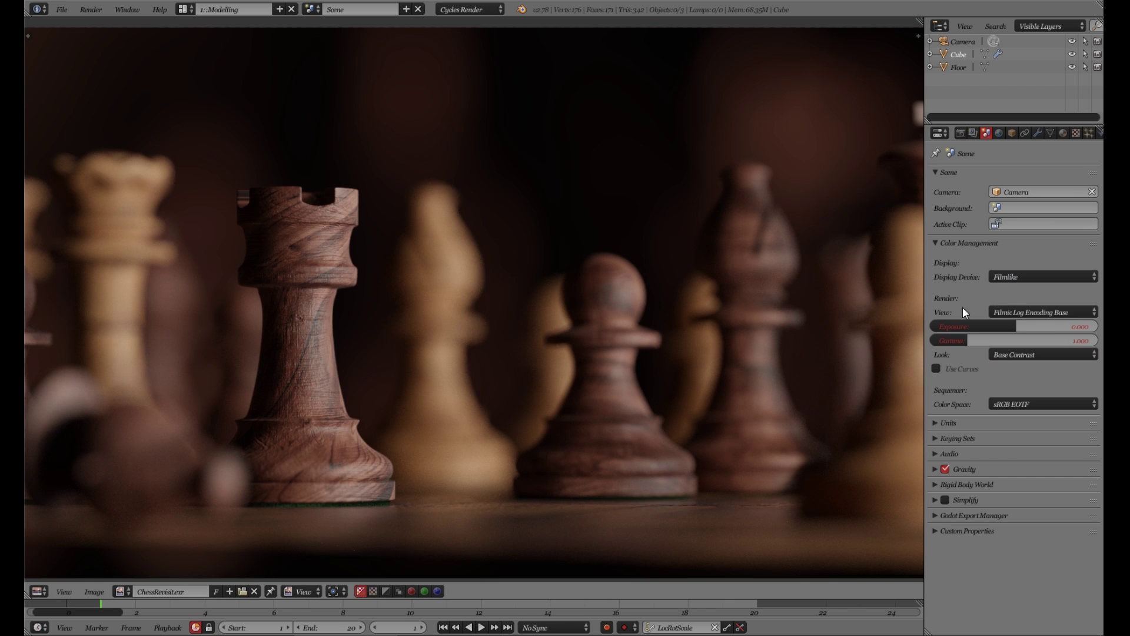
pyautogui.moveTo(974, 325); pyautogui.dragTo(1110, 326)
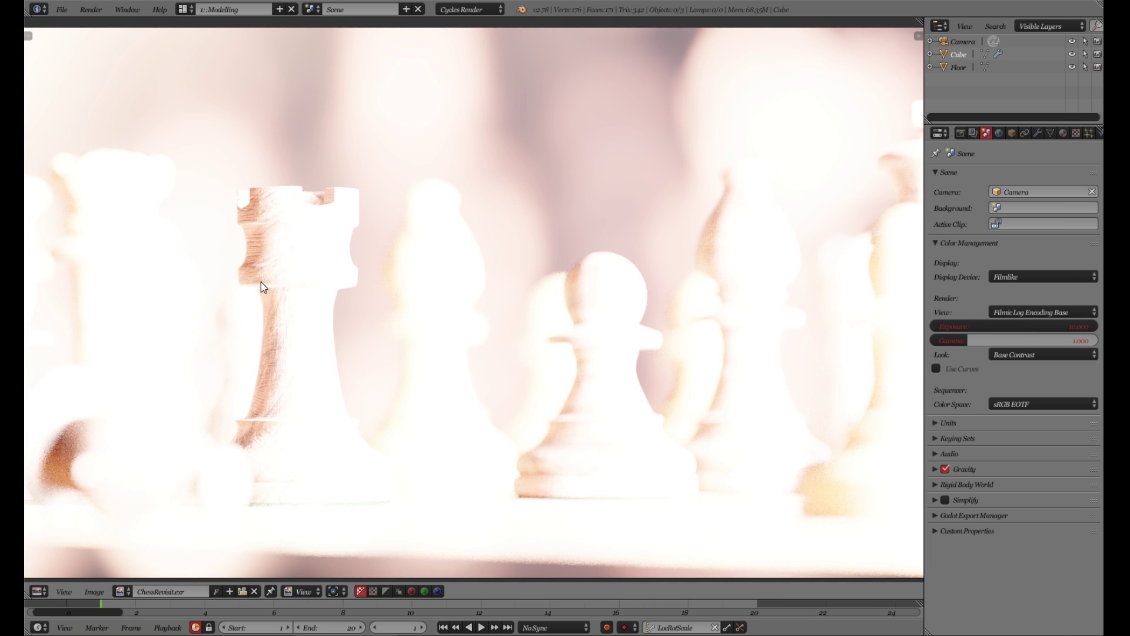
pyautogui.moveTo(1042, 343); pyautogui.dragTo(953, 341)
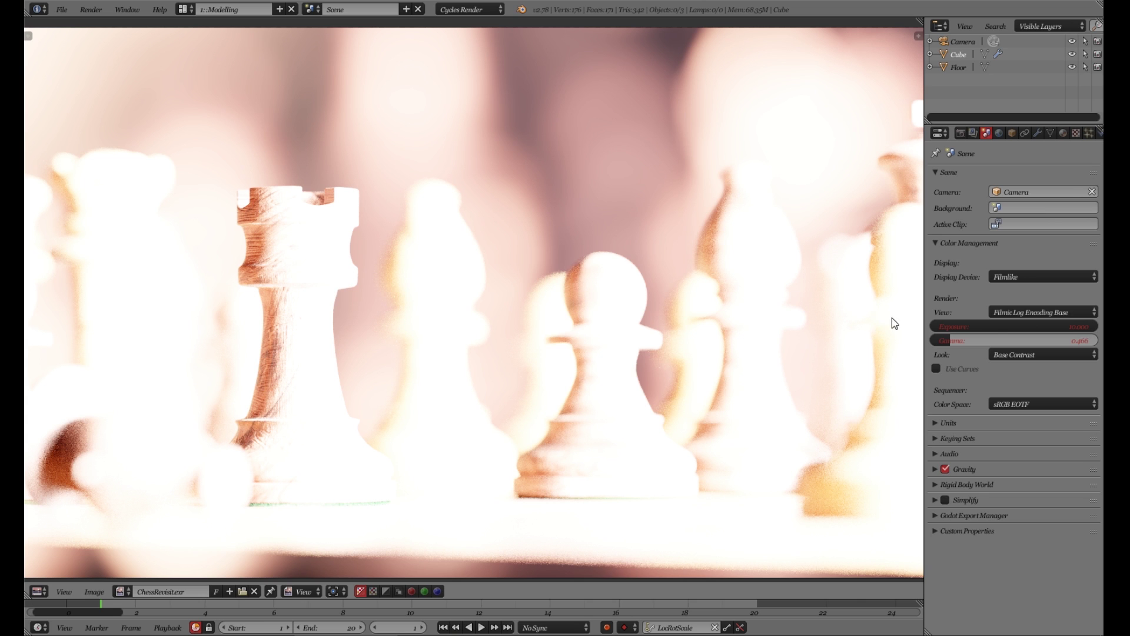
pyautogui.click(1016, 326)
pyautogui.write('0')
pyautogui.press('Return')
pyautogui.click(1008, 343)
pyautogui.write('1')
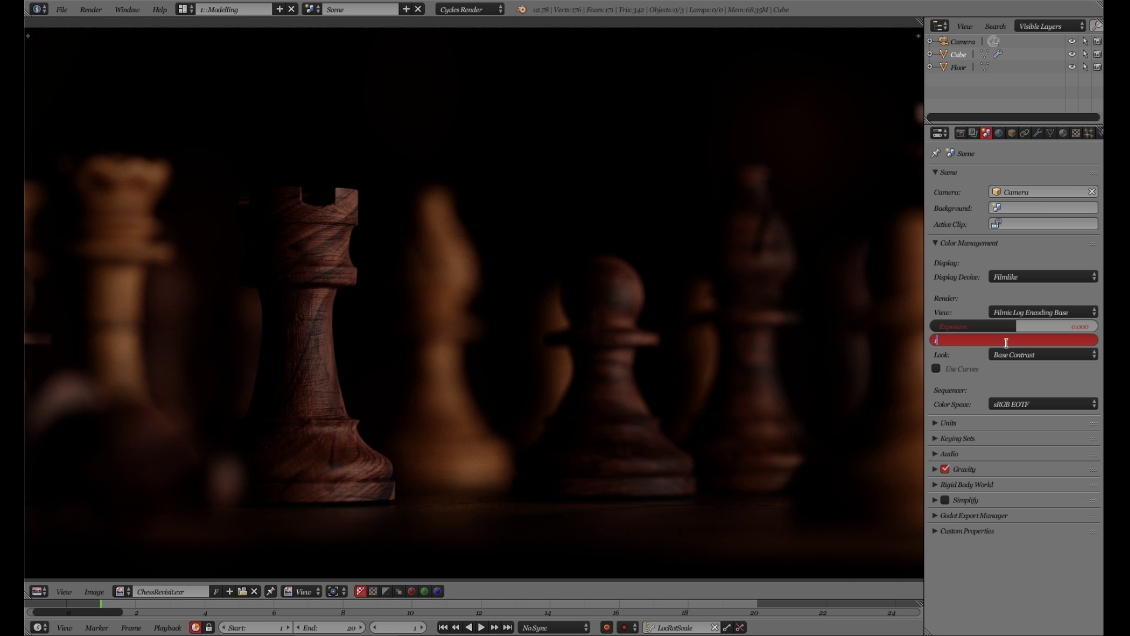
pyautogui.press('Return')
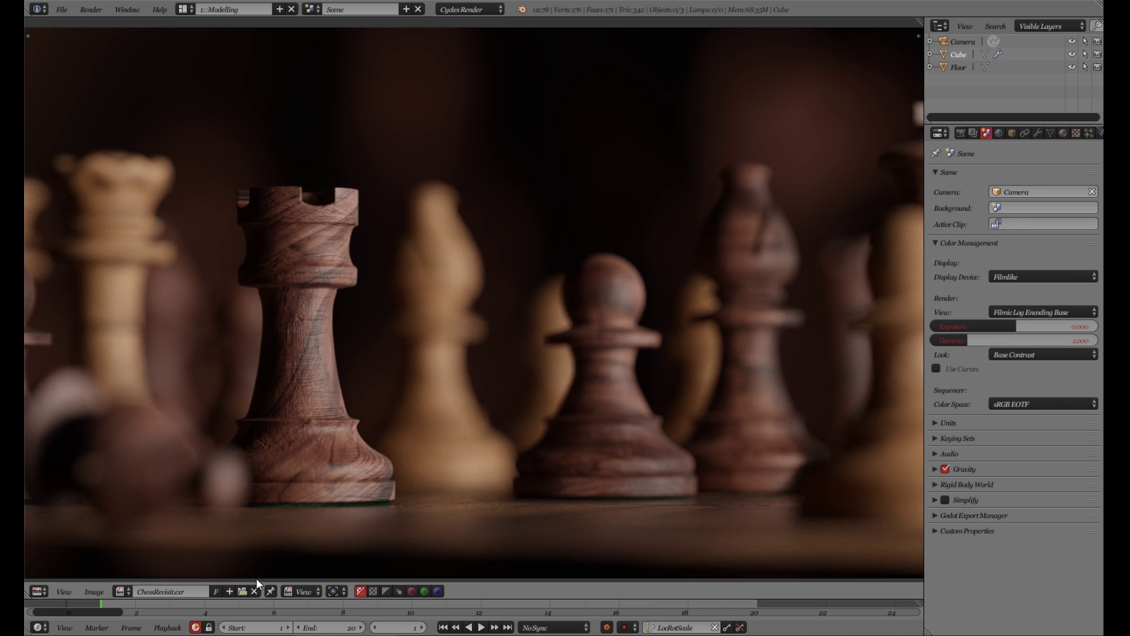
# Go into Blender's datafiles colormanagement folder and select config.ocio
pyautogui.hotkey('alt', 'Tab')
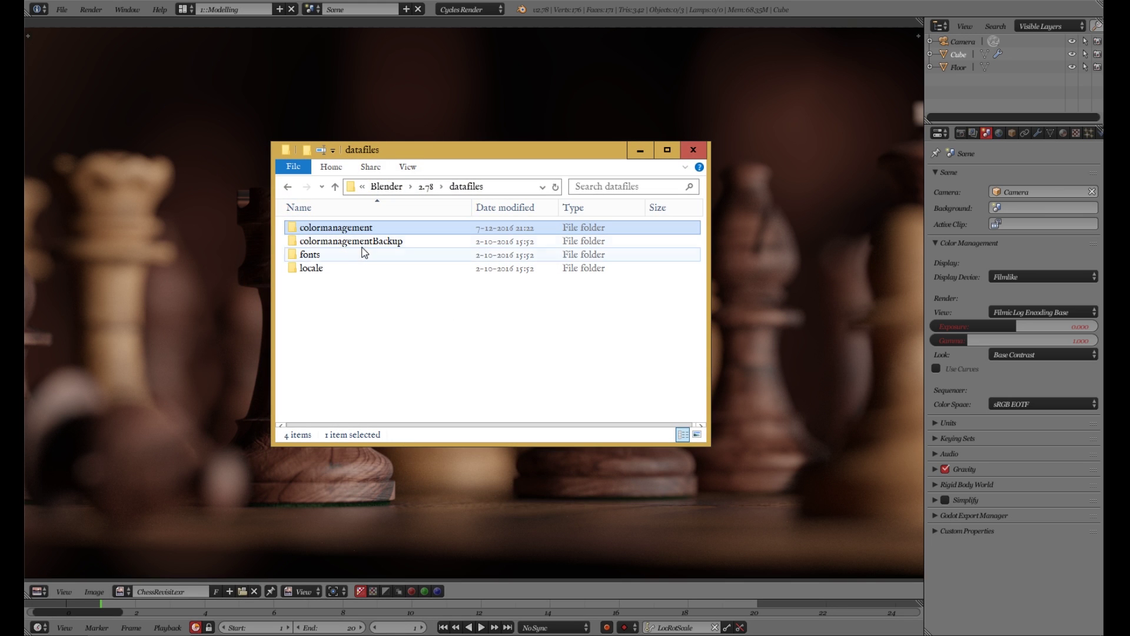
pyautogui.click(423, 246)
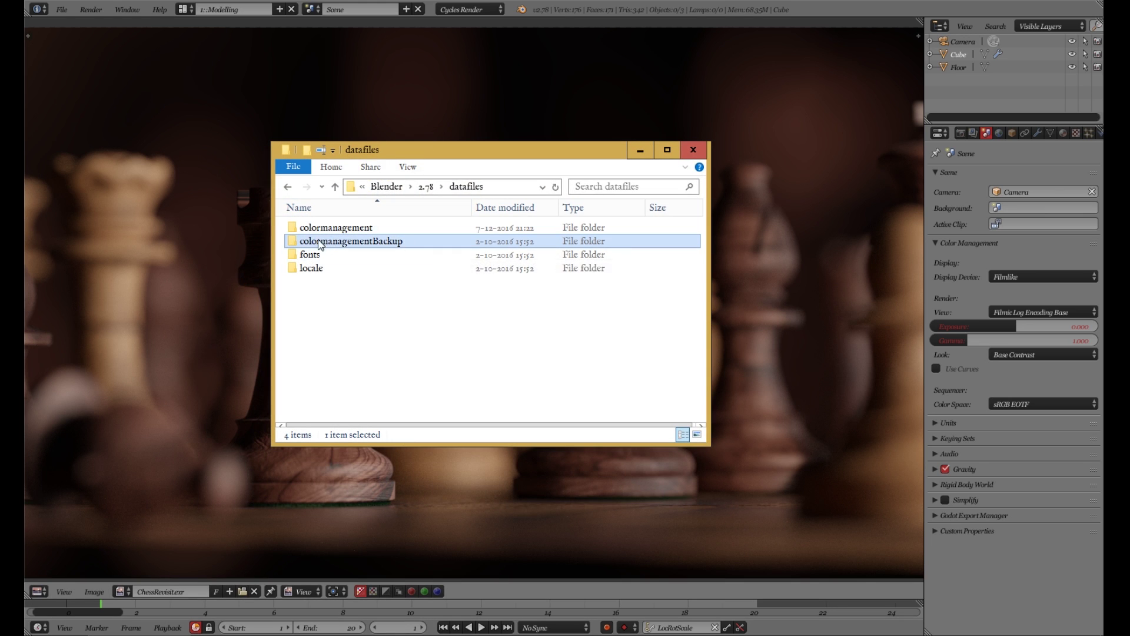
pyautogui.moveTo(396, 246)
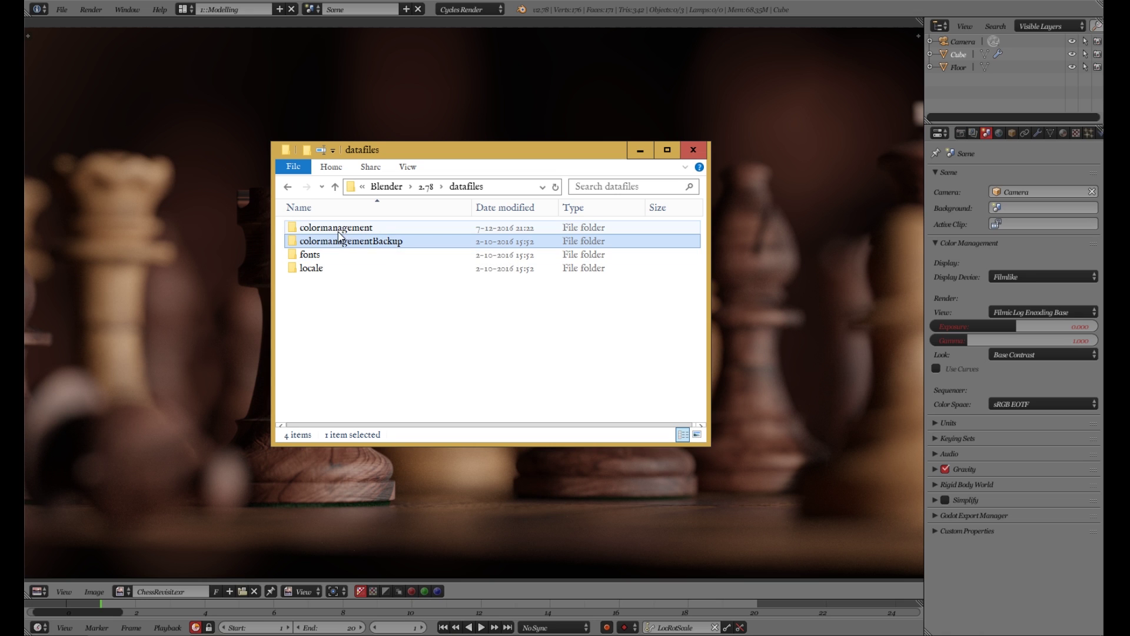
pyautogui.click(354, 230)
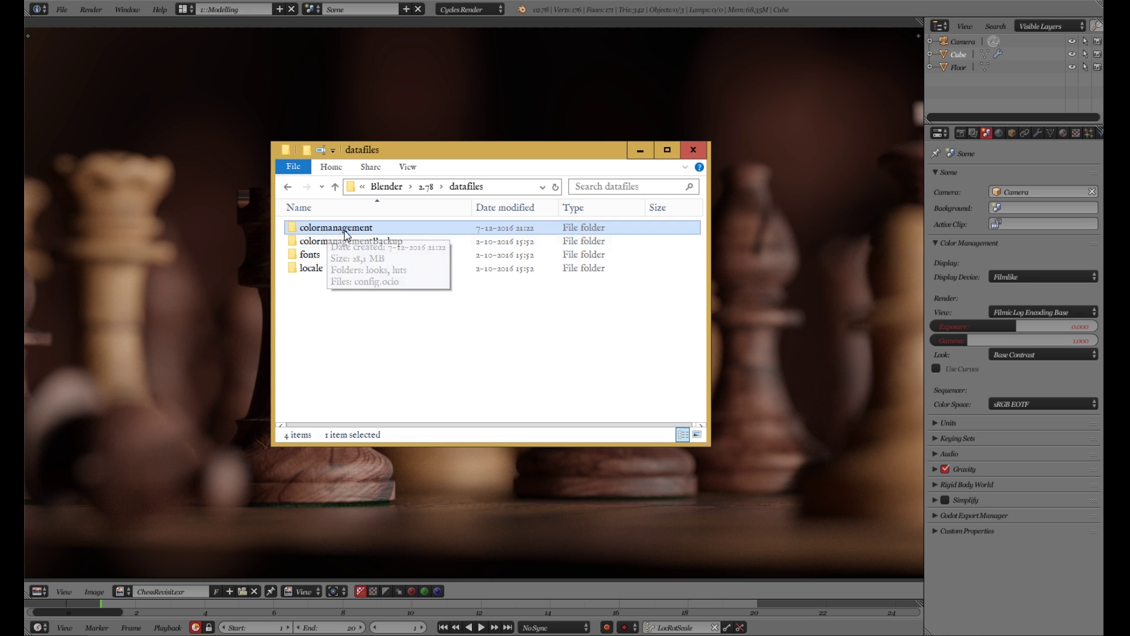
pyautogui.doubleClick(356, 229)
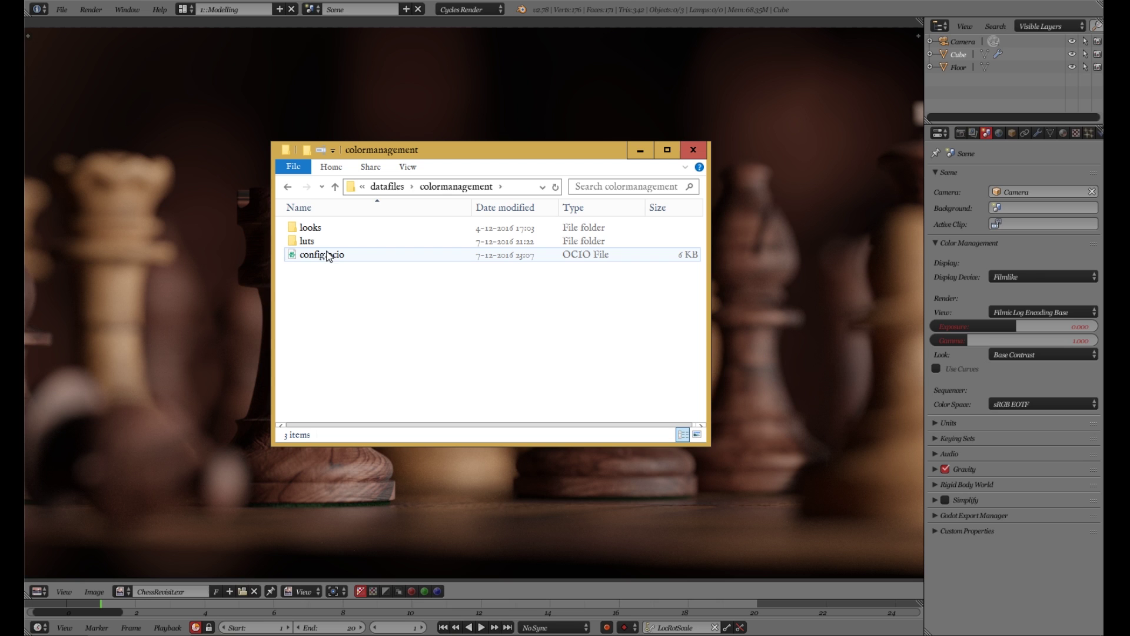
pyautogui.click(327, 228)
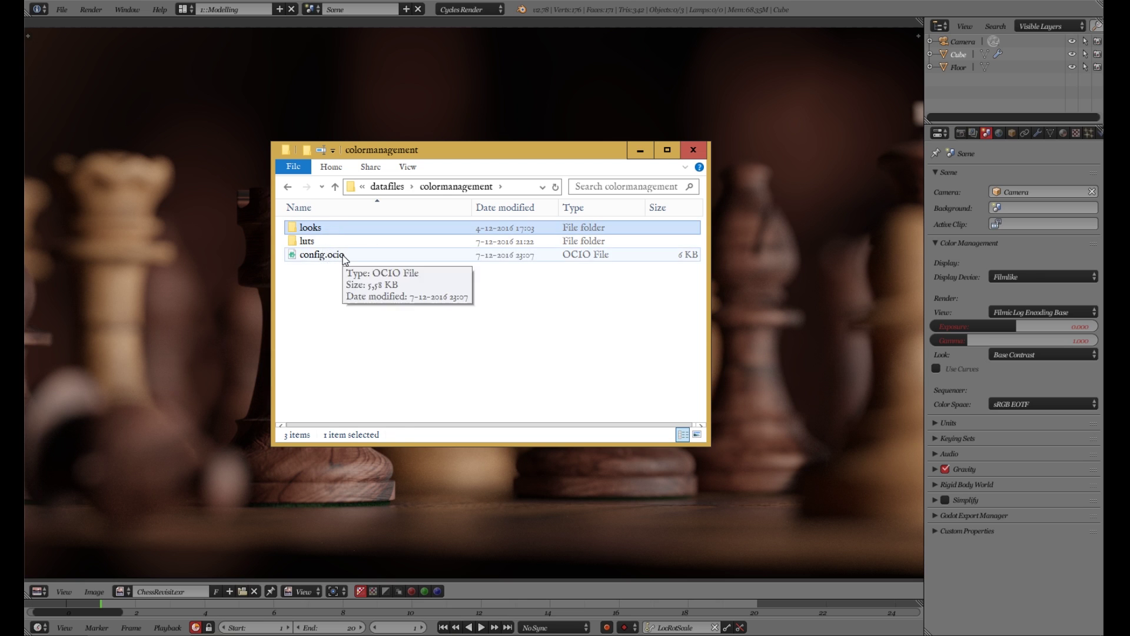
pyautogui.click(343, 255)
# Open config.ocio in Sublime Text and look over its header and author credit
pyautogui.doubleClick(405, 258)
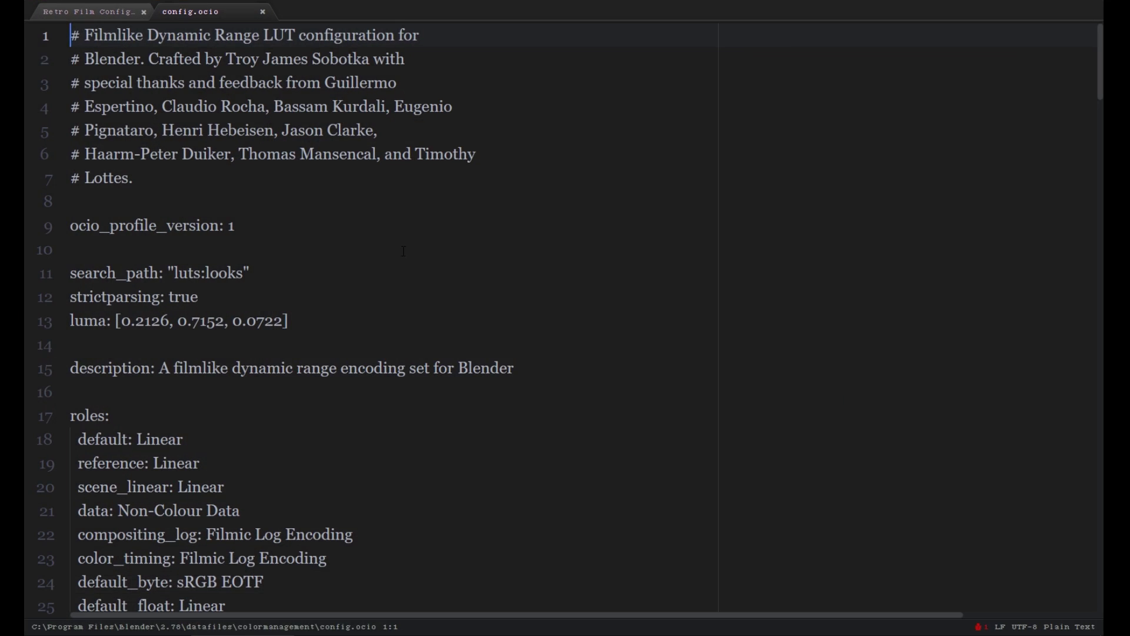
pyautogui.scroll(-2, 338, 89)
pyautogui.scroll(2, 338, 89)
pyautogui.click(288, 65)
pyautogui.moveTo(288, 65); pyautogui.dragTo(374, 62)
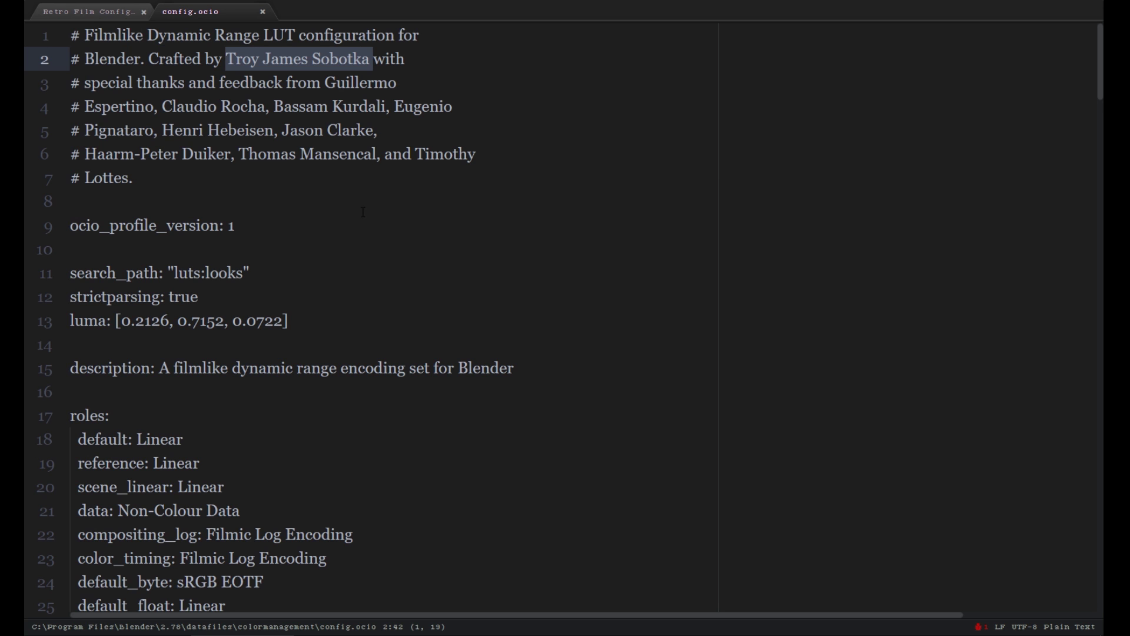
pyautogui.click(280, 210)
# Scroll to the displays section and highlight the four Filmlike view lines
pyautogui.scroll(-7, 277, 209)
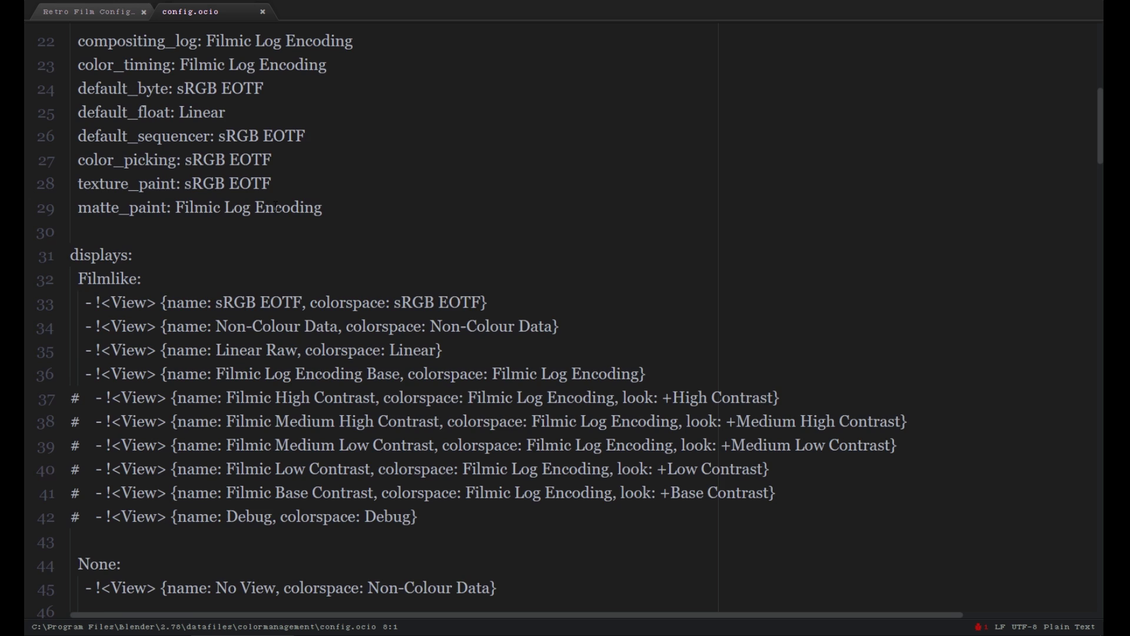
pyautogui.scroll(-2, 275, 208)
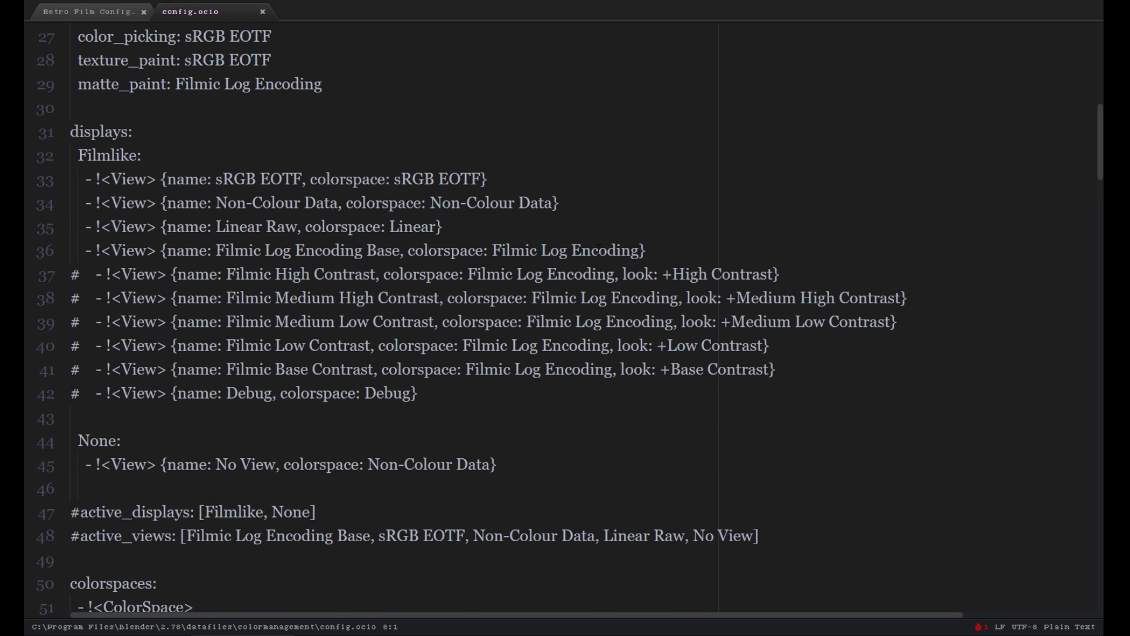
pyautogui.moveTo(662, 251); pyautogui.dragTo(28, 183)
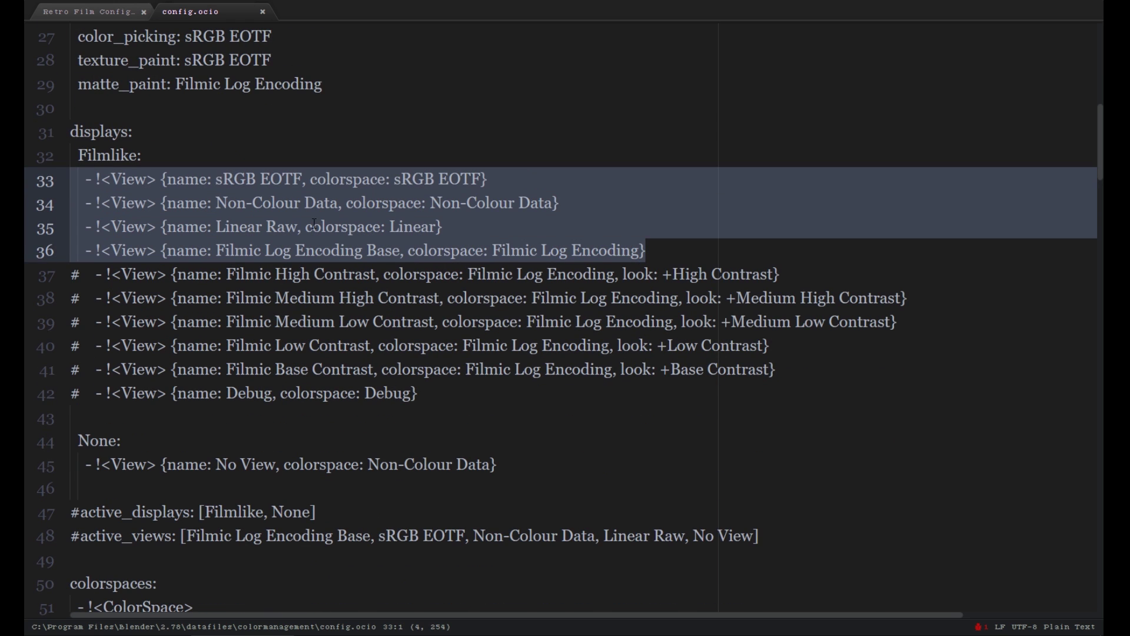
pyautogui.click(510, 196)
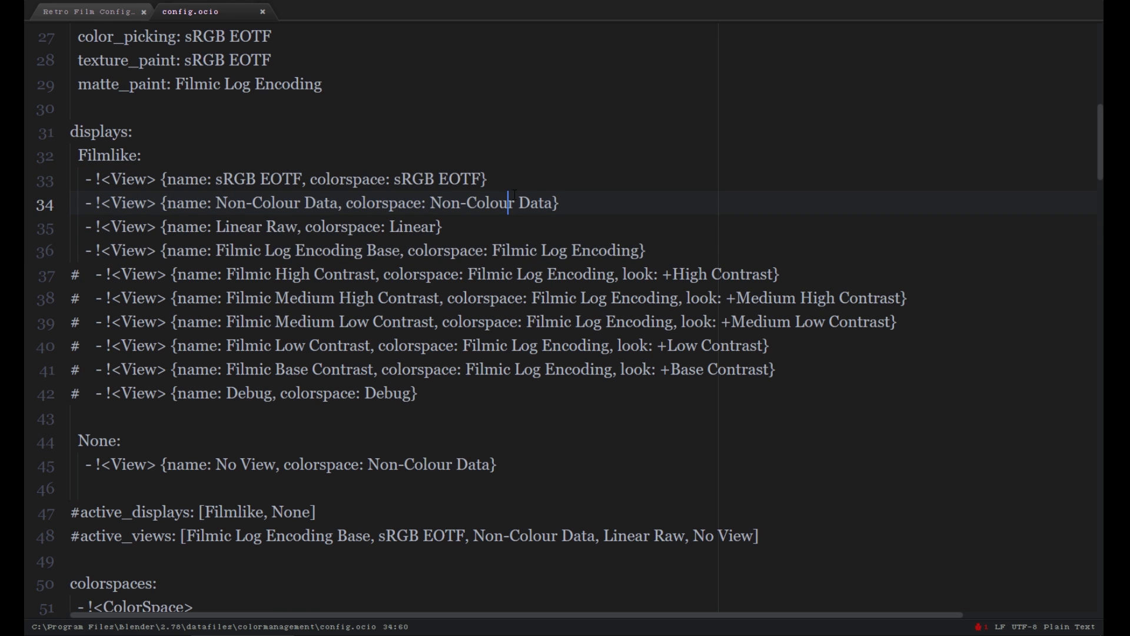
# Copy the Retro Film view line from the notes and paste it after line 36
pyautogui.click(79, 14)
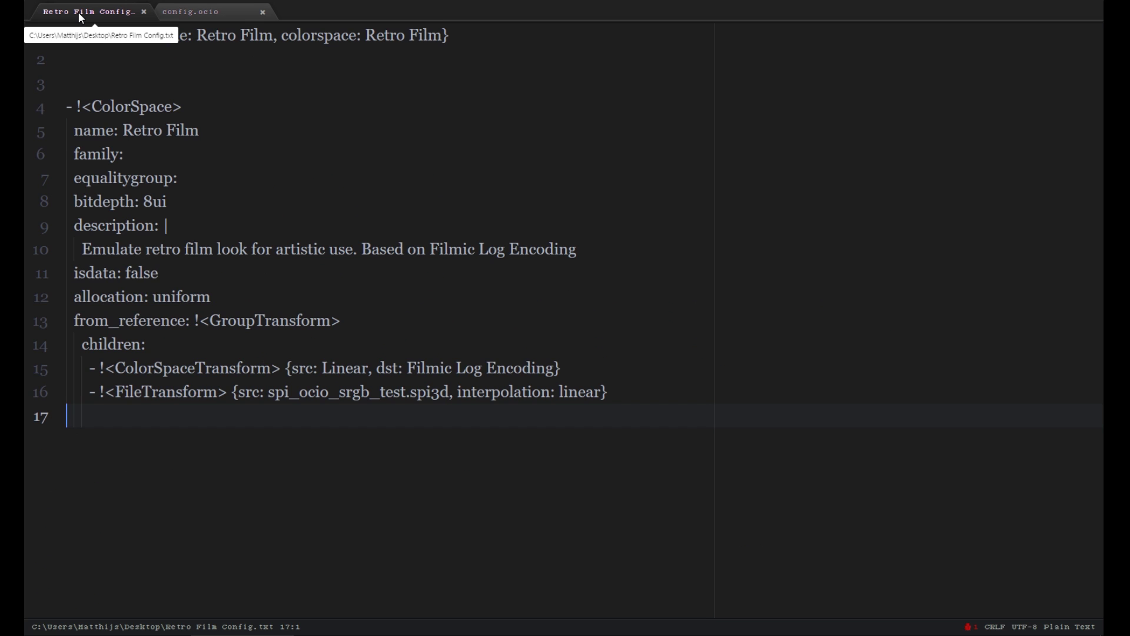
pyautogui.click(491, 225)
pyautogui.click(491, 130)
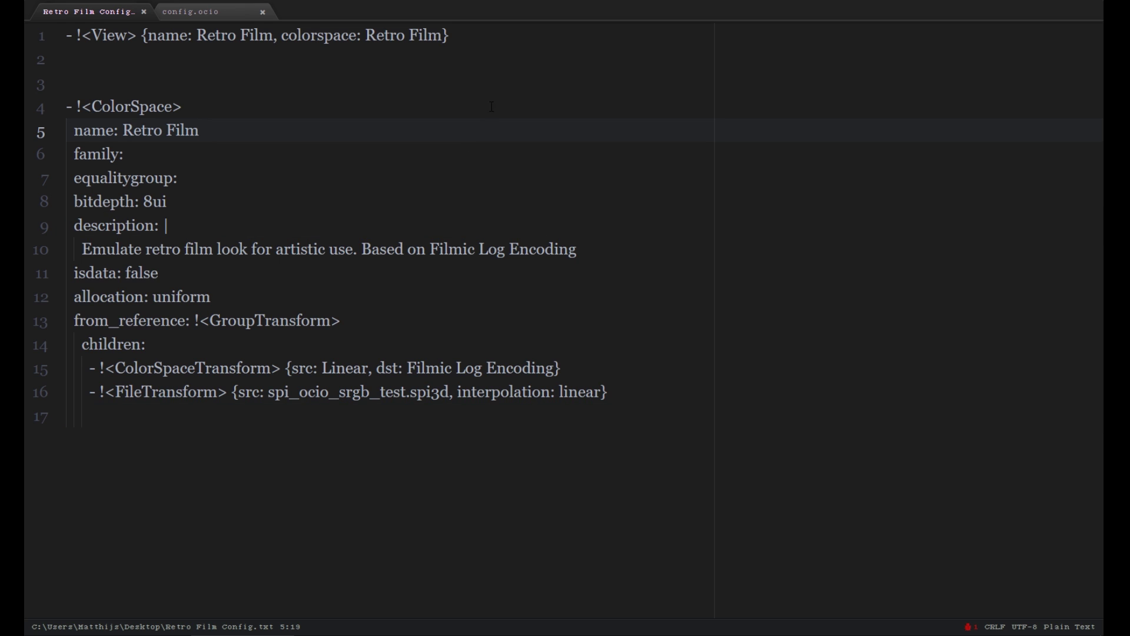
pyautogui.moveTo(453, 36); pyautogui.dragTo(112, 23)
pyautogui.hotkey('ctrl', 'c')
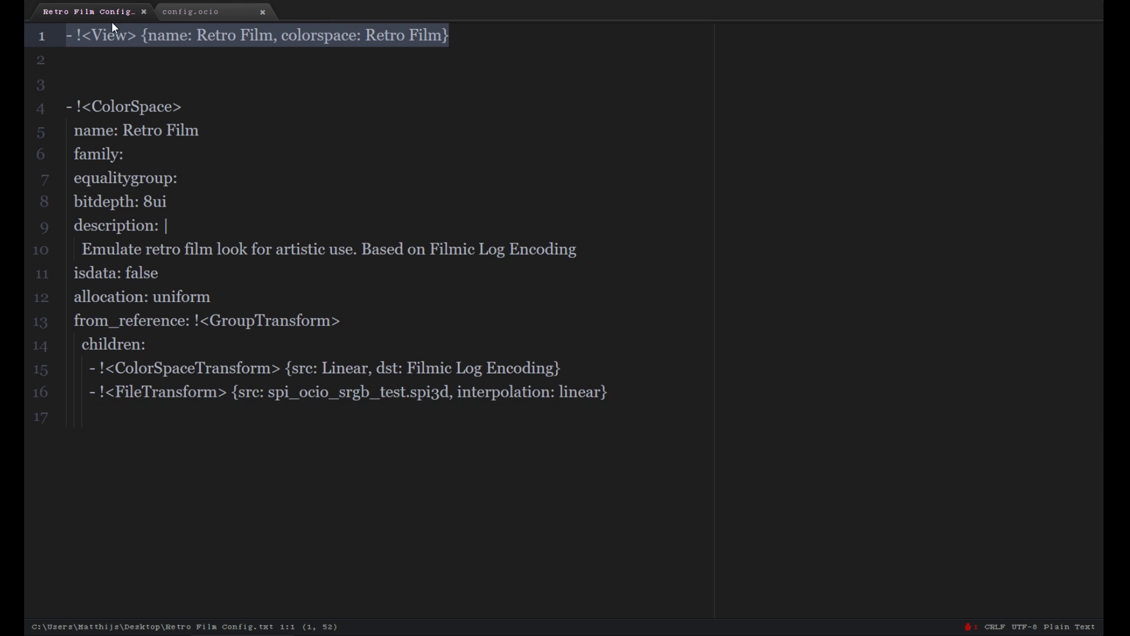
pyautogui.click(199, 16)
pyautogui.click(665, 256)
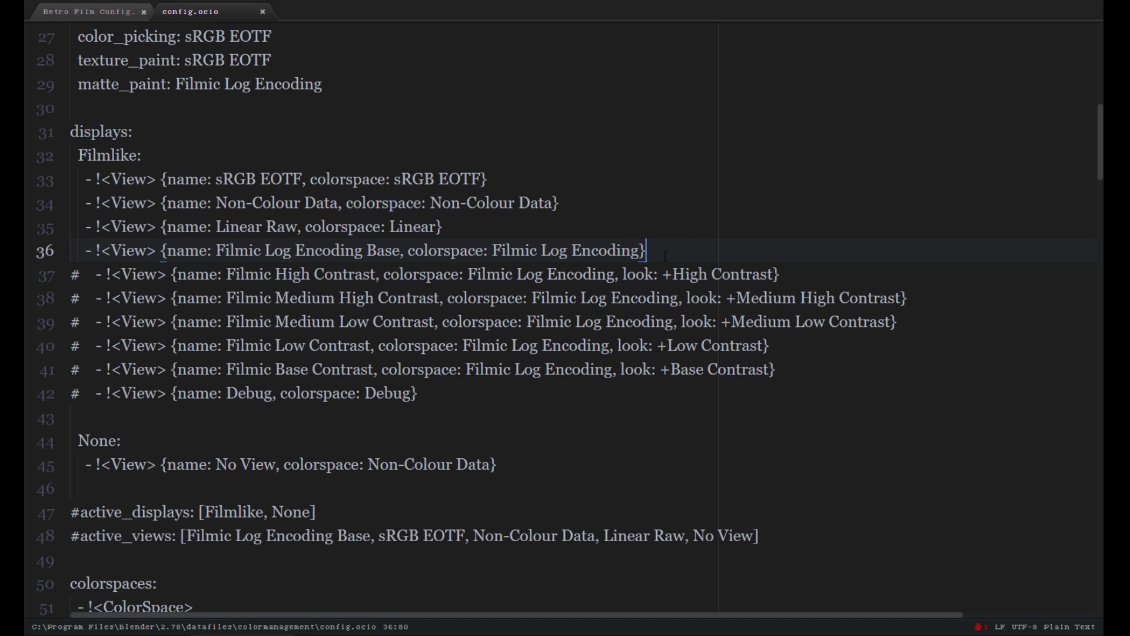
pyautogui.press('Return')
pyautogui.hotkey('ctrl', 'v')
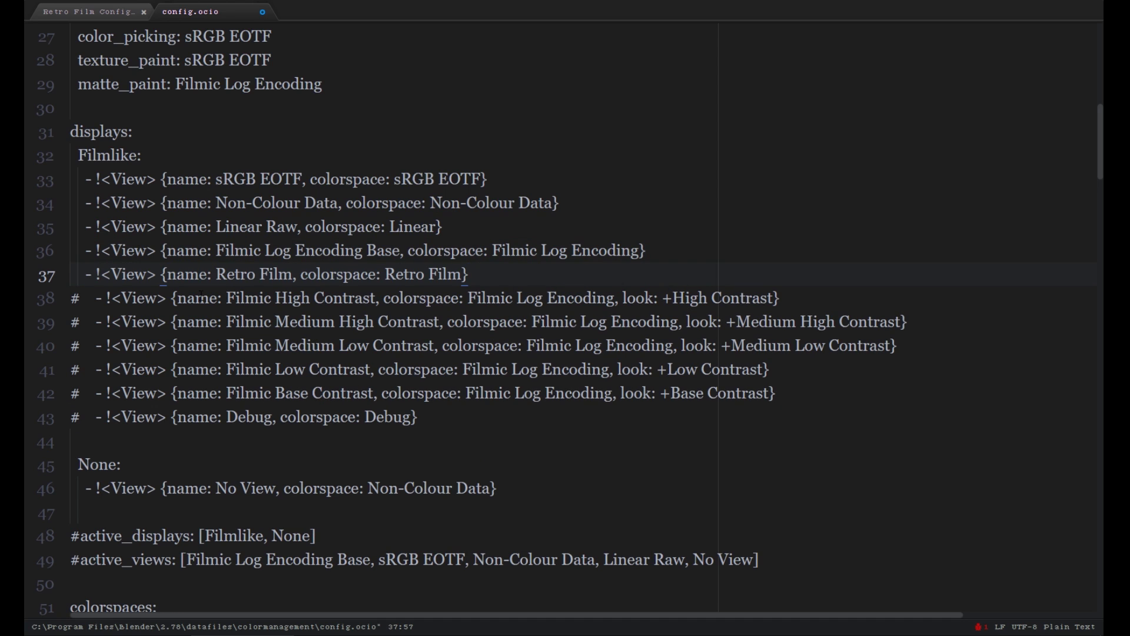
# Paste the Retro Film colorspace block after the Linear colorspace and unindent it one level
pyautogui.click(91, 12)
pyautogui.click(560, 321)
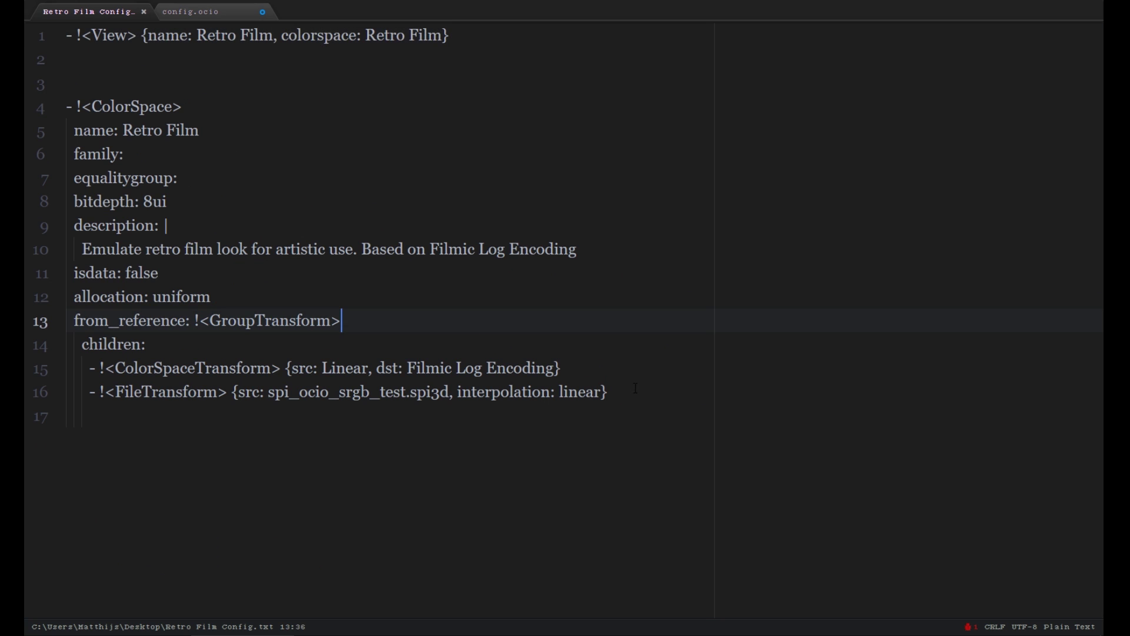
pyautogui.moveTo(636, 392); pyautogui.dragTo(29, 109)
pyautogui.hotkey('ctrl', 'c')
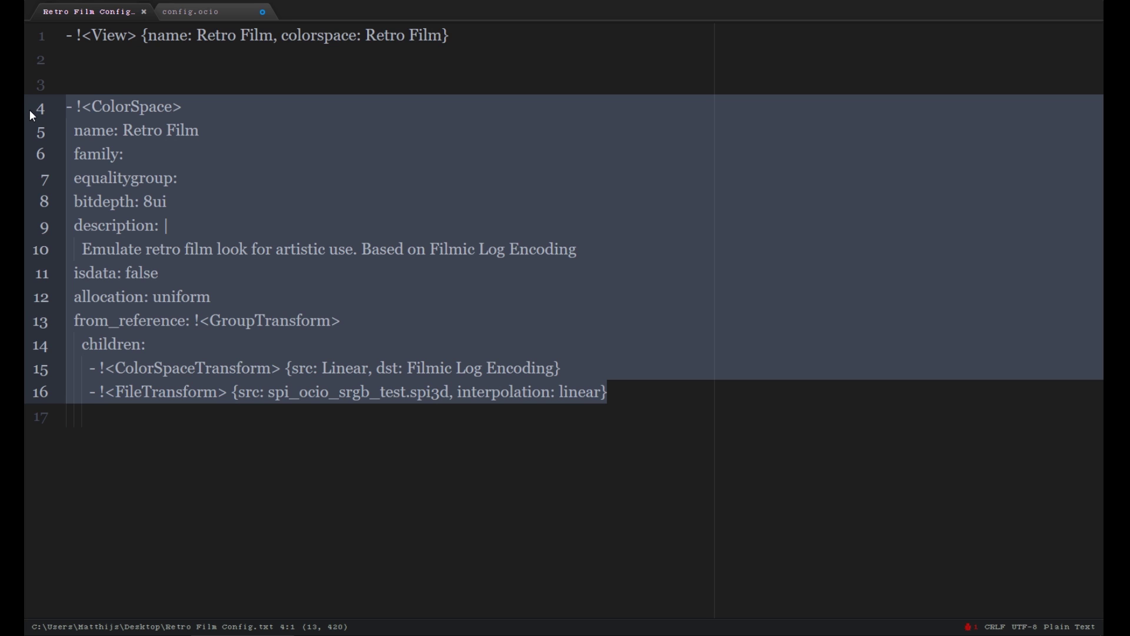
pyautogui.click(199, 12)
pyautogui.scroll(-5, 543, 329)
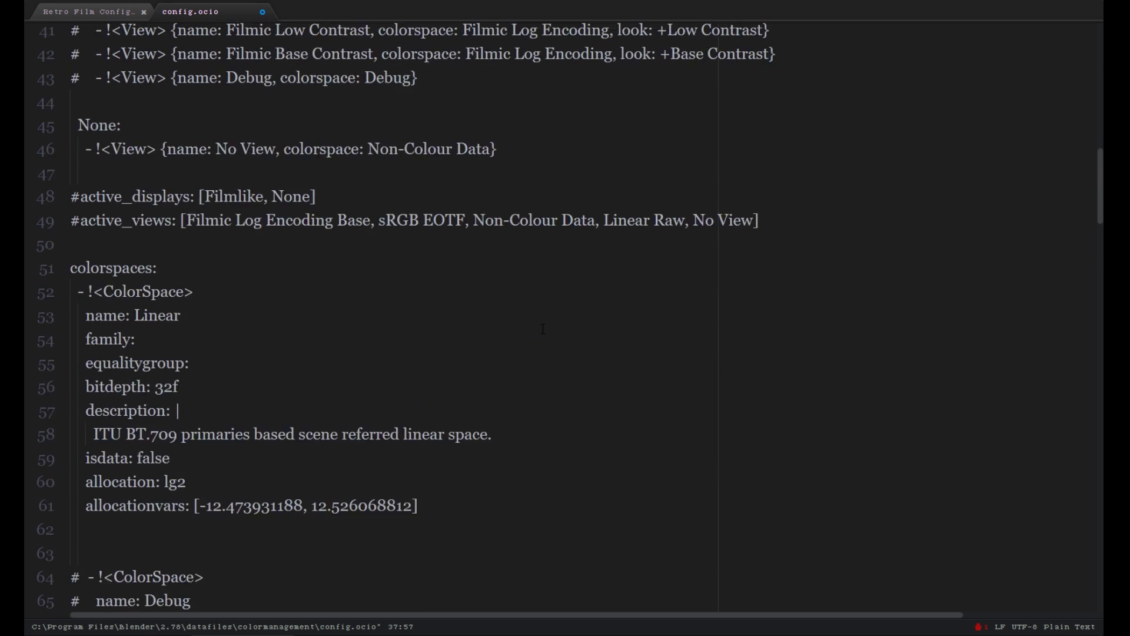
pyautogui.scroll(-3, 543, 329)
pyautogui.click(170, 313)
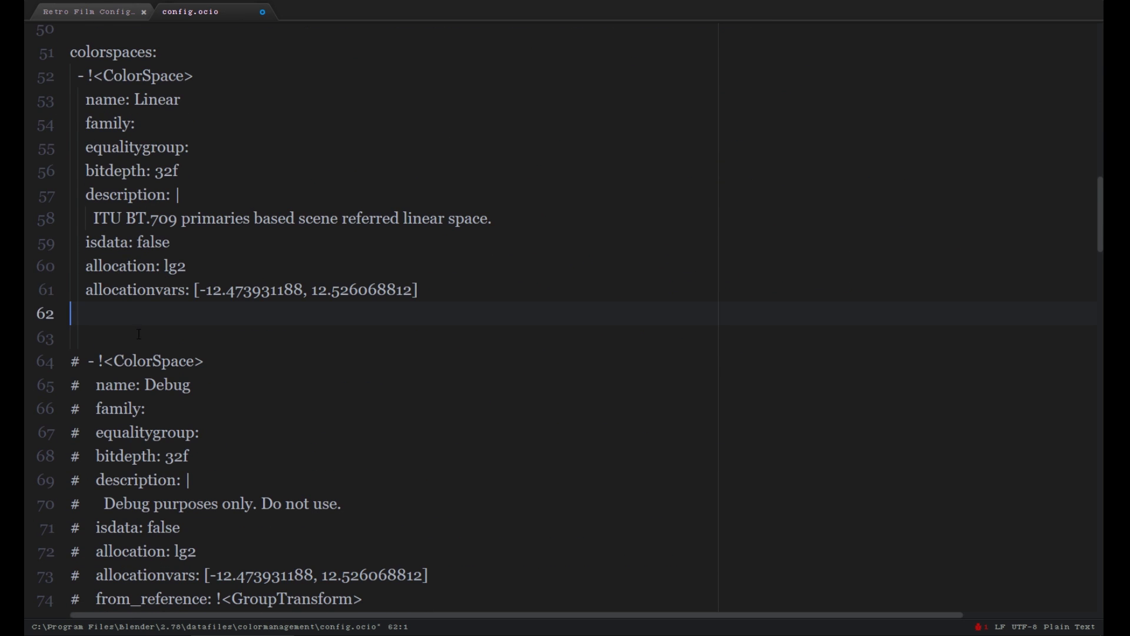
pyautogui.press('Down')
pyautogui.press('Return')
pyautogui.press('Return')
pyautogui.press('Up')
pyautogui.press('Up')
pyautogui.hotkey('ctrl', 'v')
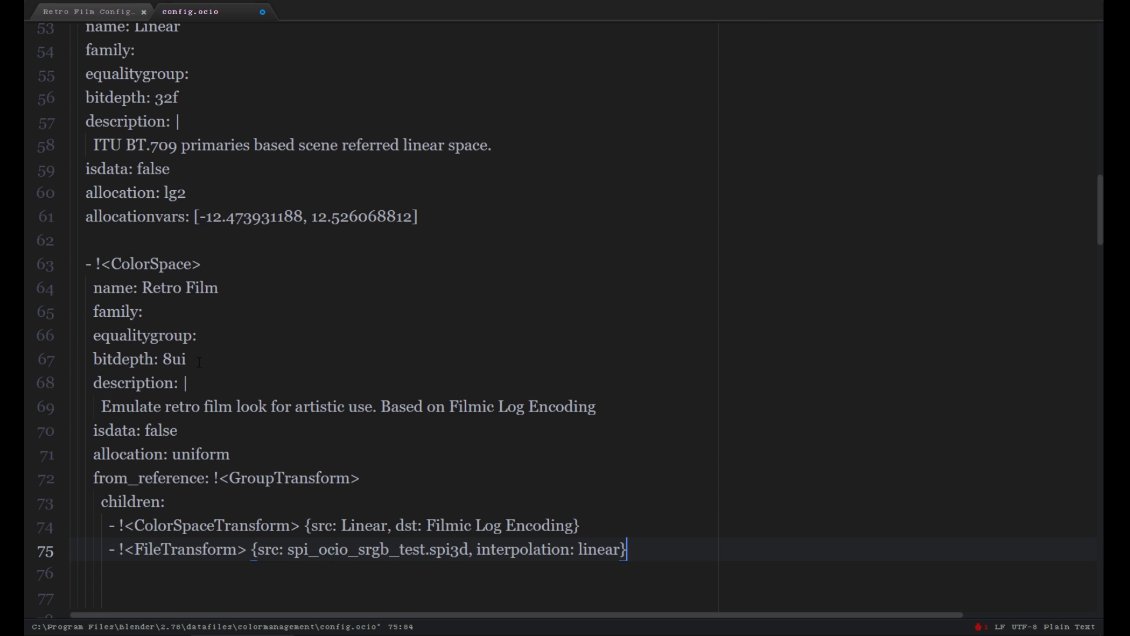
pyautogui.moveTo(630, 550); pyautogui.dragTo(287, 267)
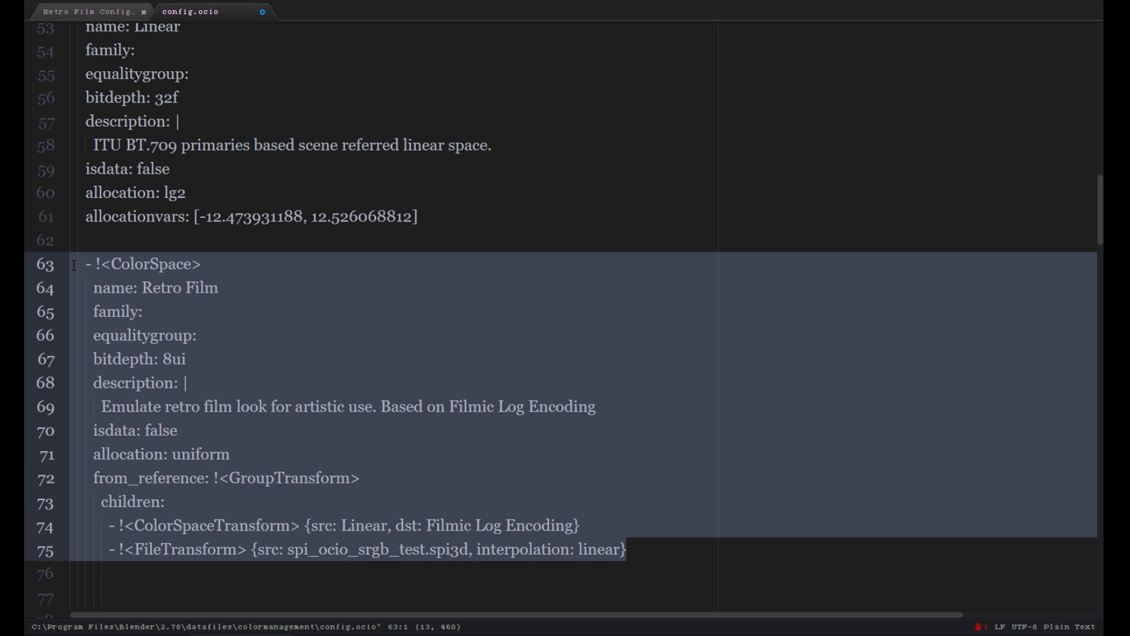
pyautogui.hotkey('shift', 'Tab')
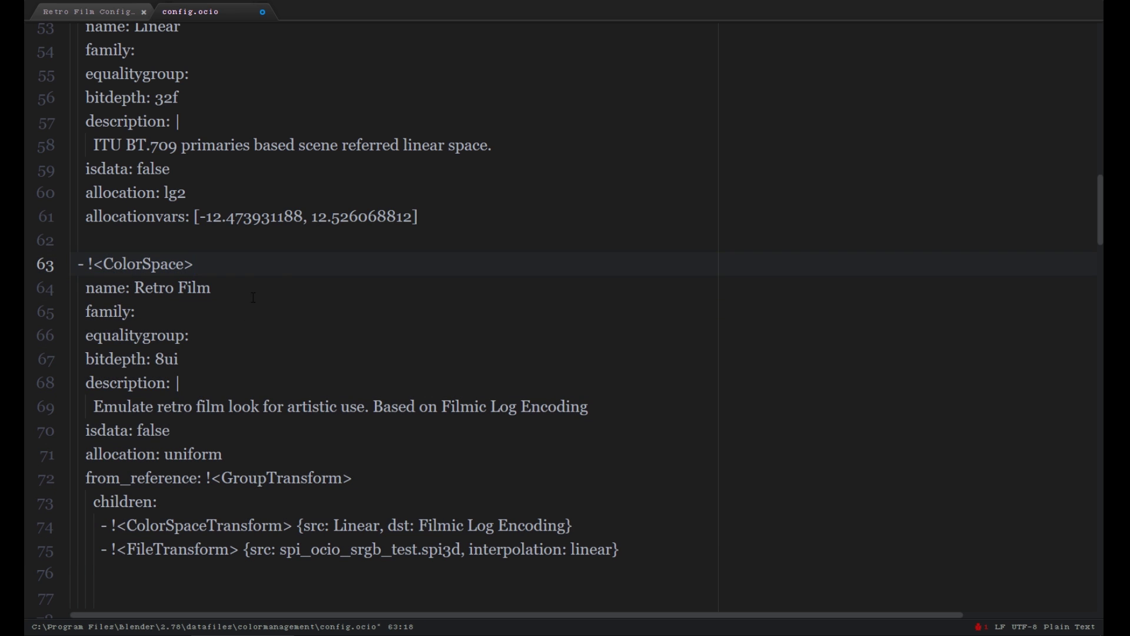
pyautogui.moveTo(211, 287); pyautogui.dragTo(136, 286)
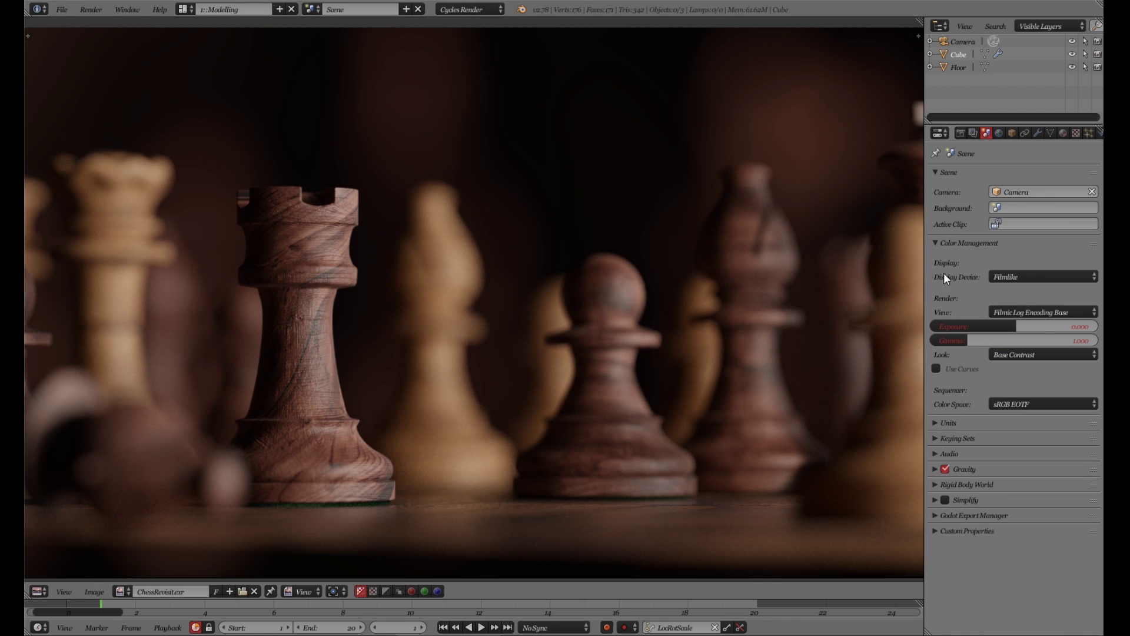
# Switch the view to Retro Film, raise gamma to 1.336, and apply the Low Contrast look
pyautogui.click(1019, 310)
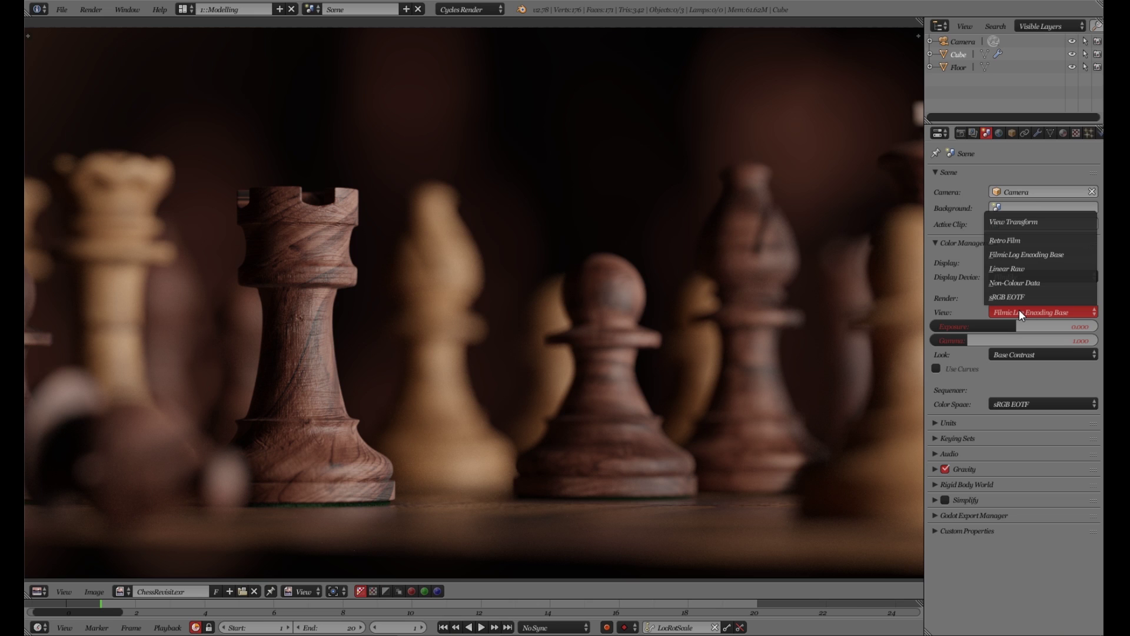
pyautogui.click(1003, 239)
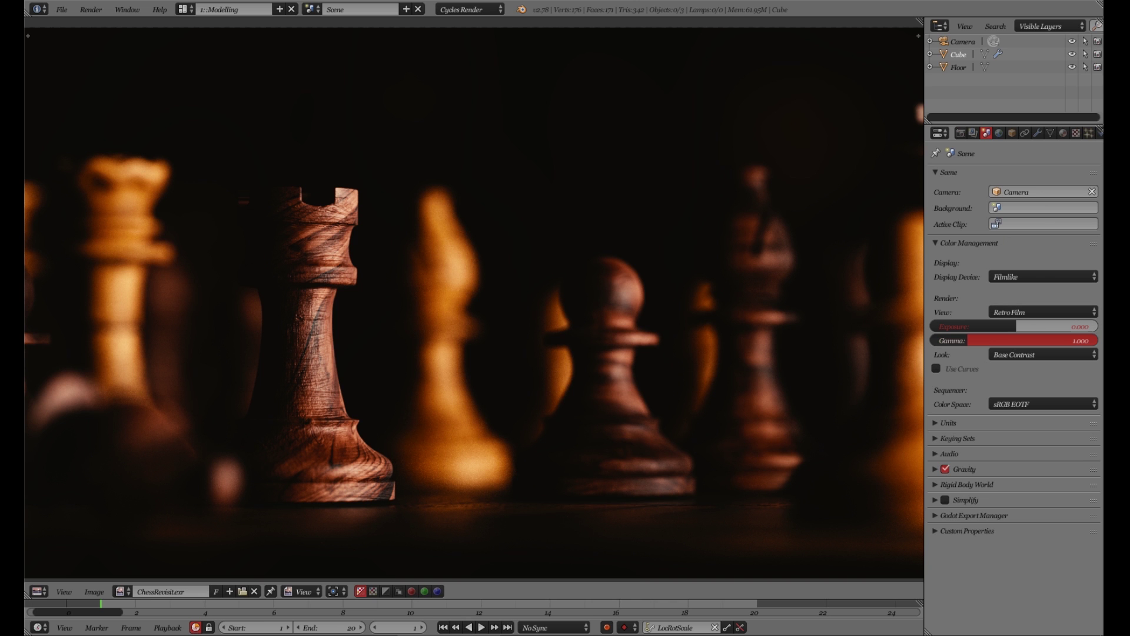
pyautogui.moveTo(1025, 340); pyautogui.dragTo(1059, 340)
pyautogui.click(1023, 351)
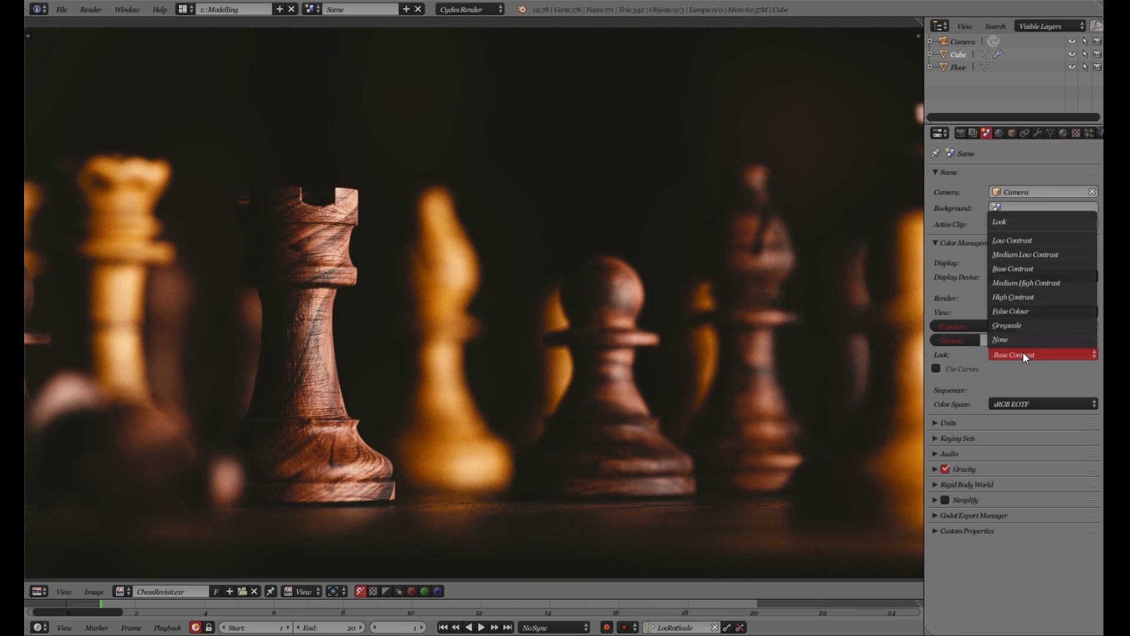
pyautogui.click(1030, 245)
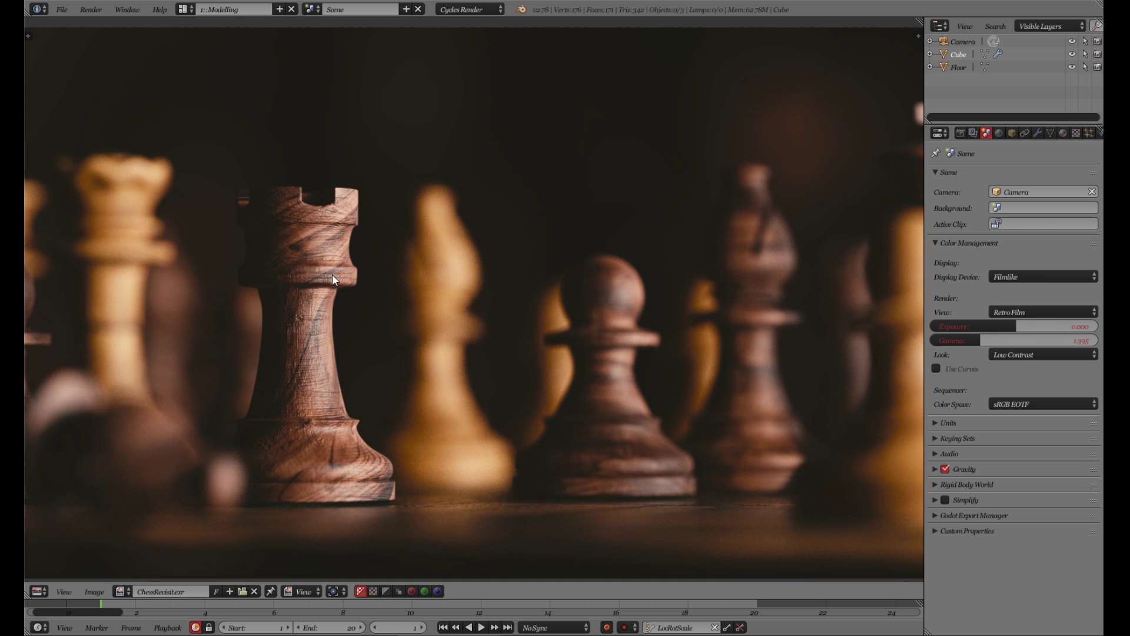
# Enable Use Curves for the chess render, then review the Look list again
pyautogui.click(936, 369)
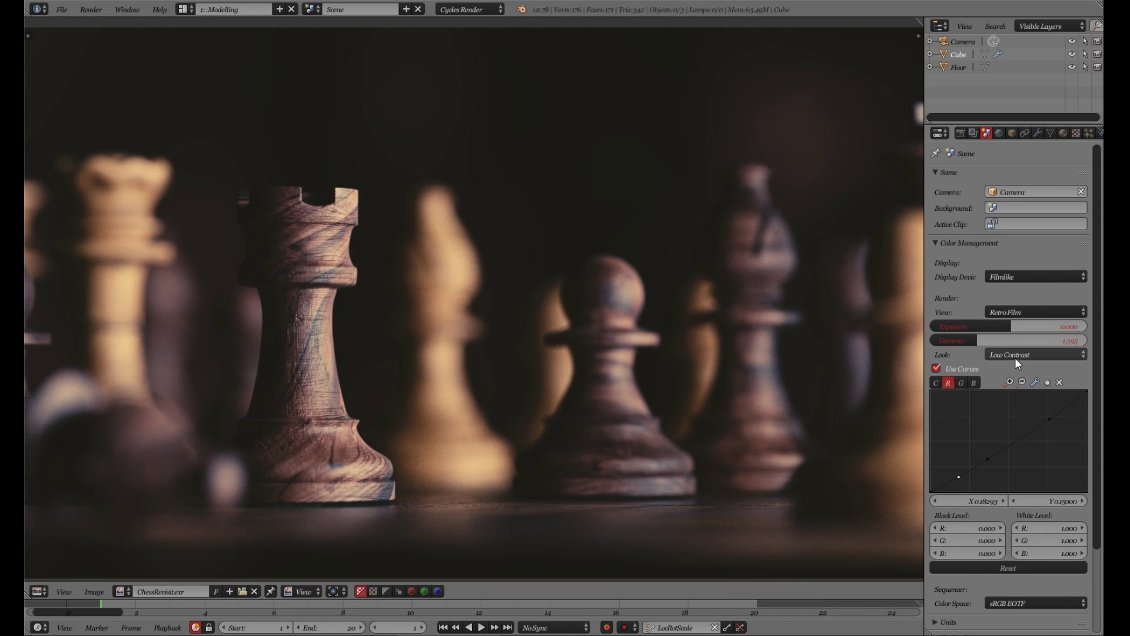
pyautogui.click(1016, 356)
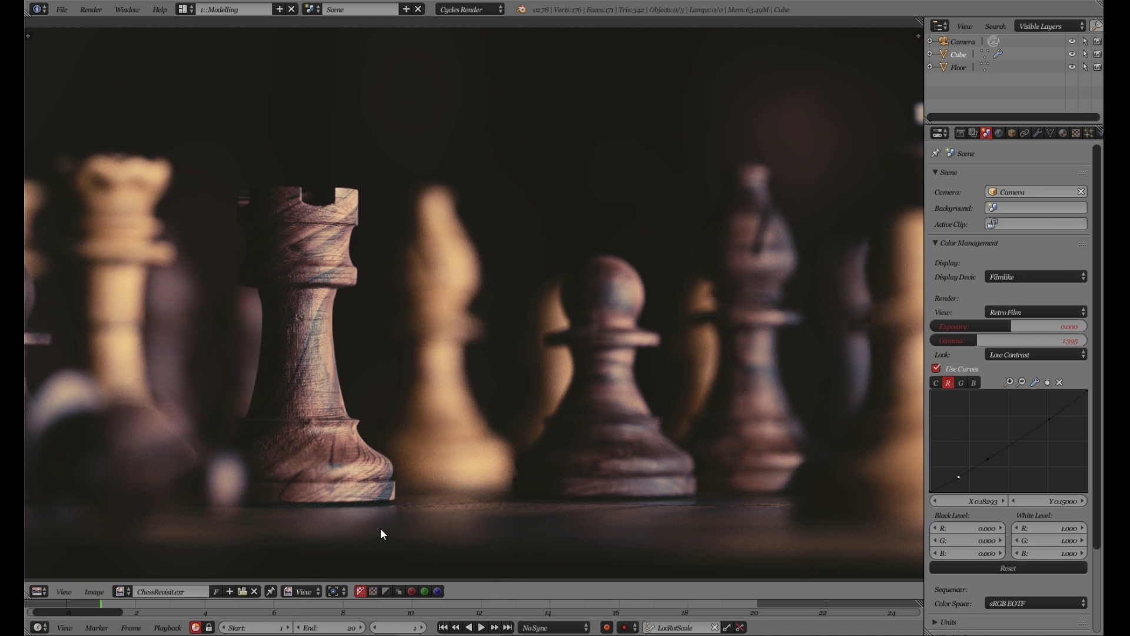
# Browse the luts folders, then open config.ocio from colormanagementBackup in the text editor
pyautogui.hotkey('alt', 'Tab')
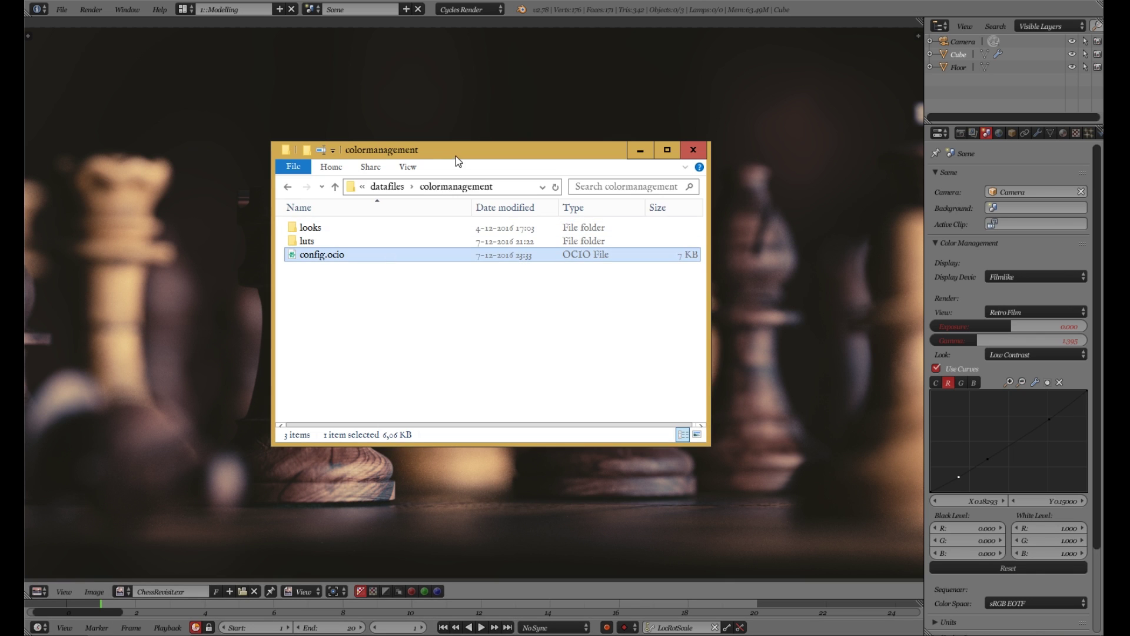
pyautogui.doubleClick(344, 243)
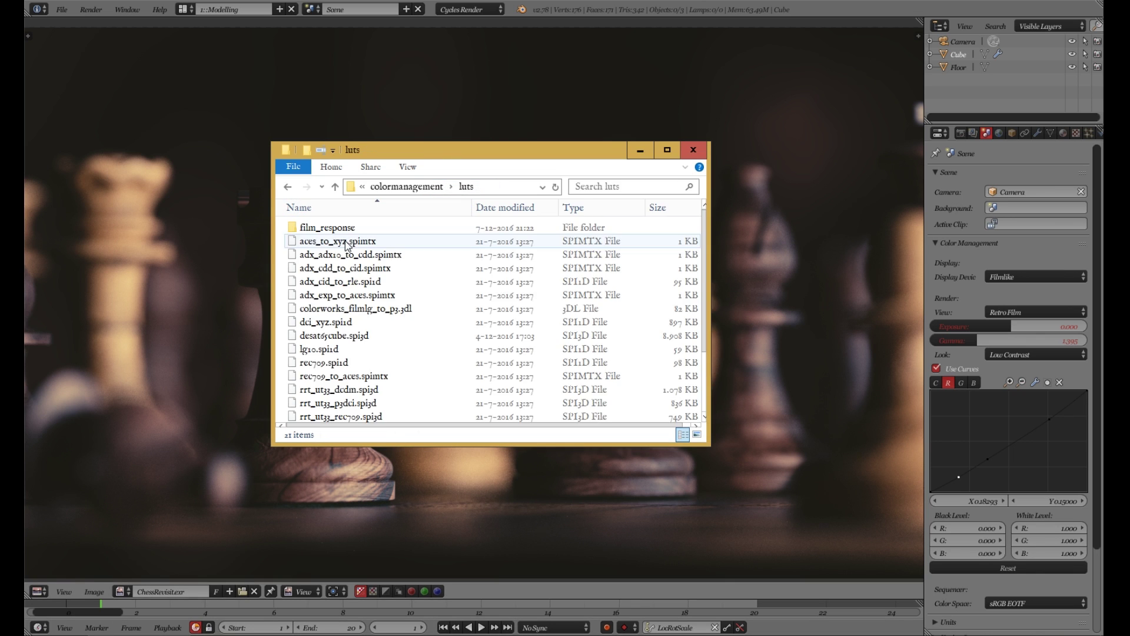
pyautogui.doubleClick(352, 228)
pyautogui.scroll(-10, 379, 237)
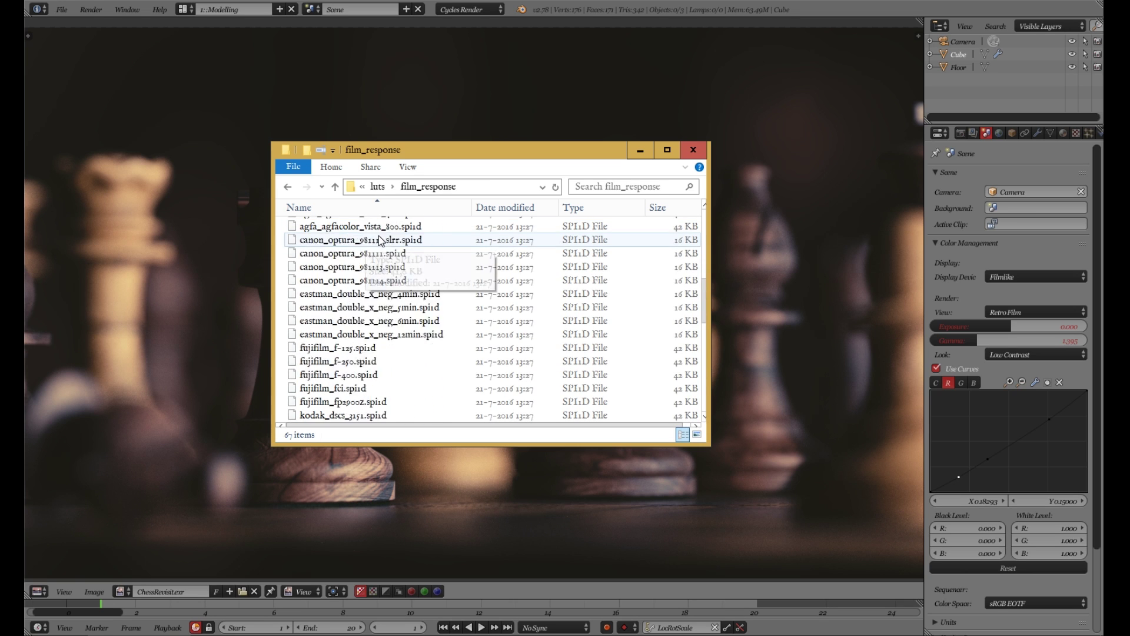
pyautogui.click(377, 187)
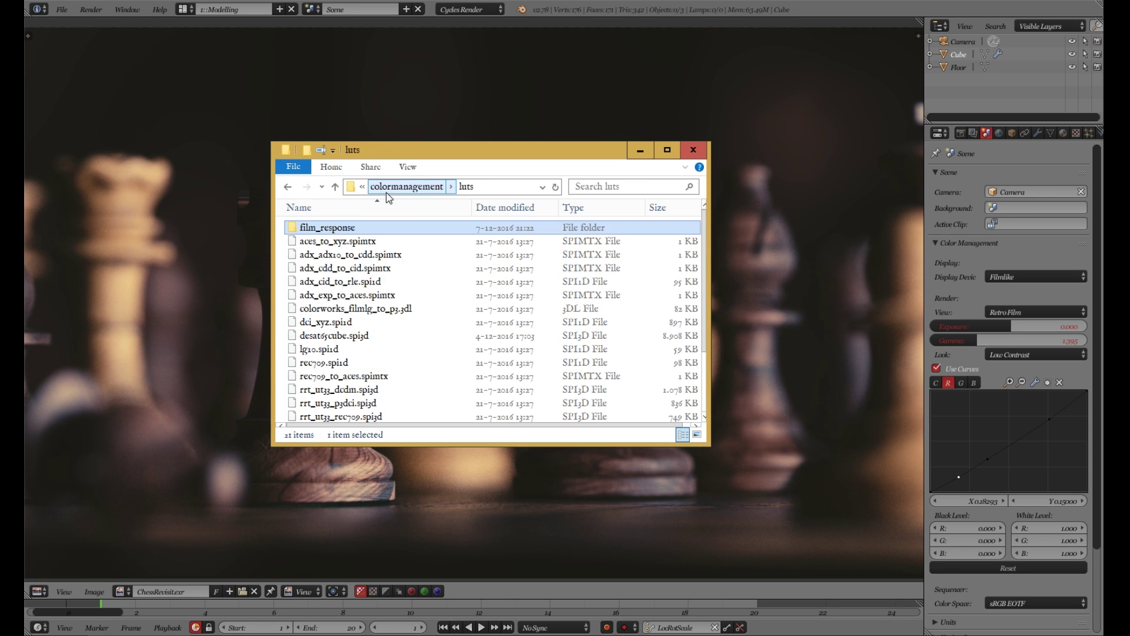
pyautogui.click(406, 186)
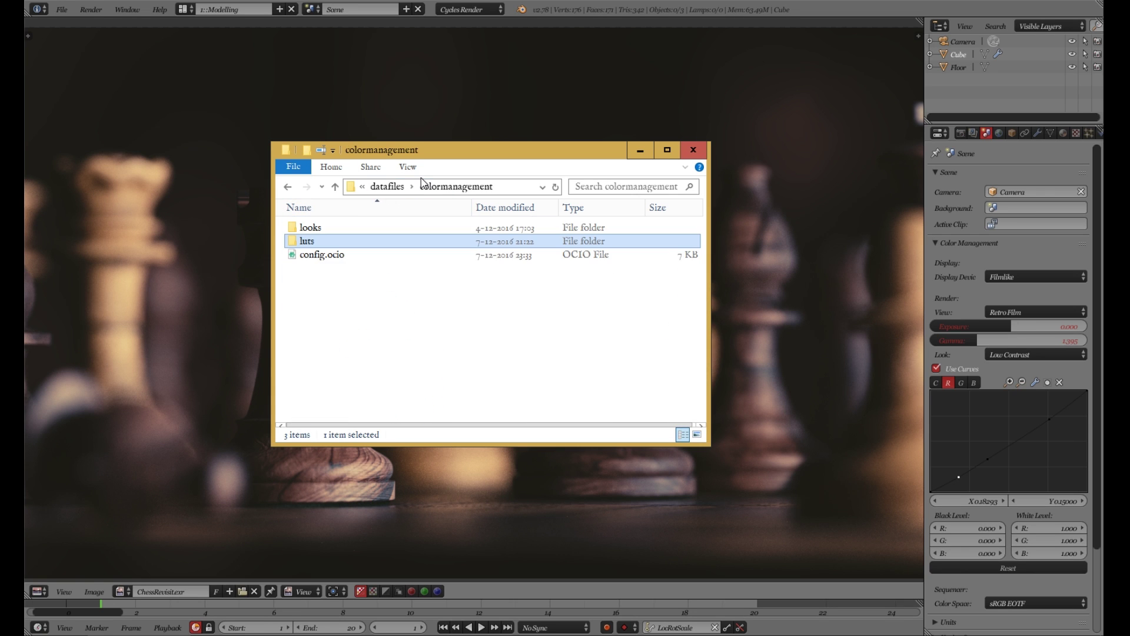
pyautogui.click(387, 187)
pyautogui.doubleClick(362, 242)
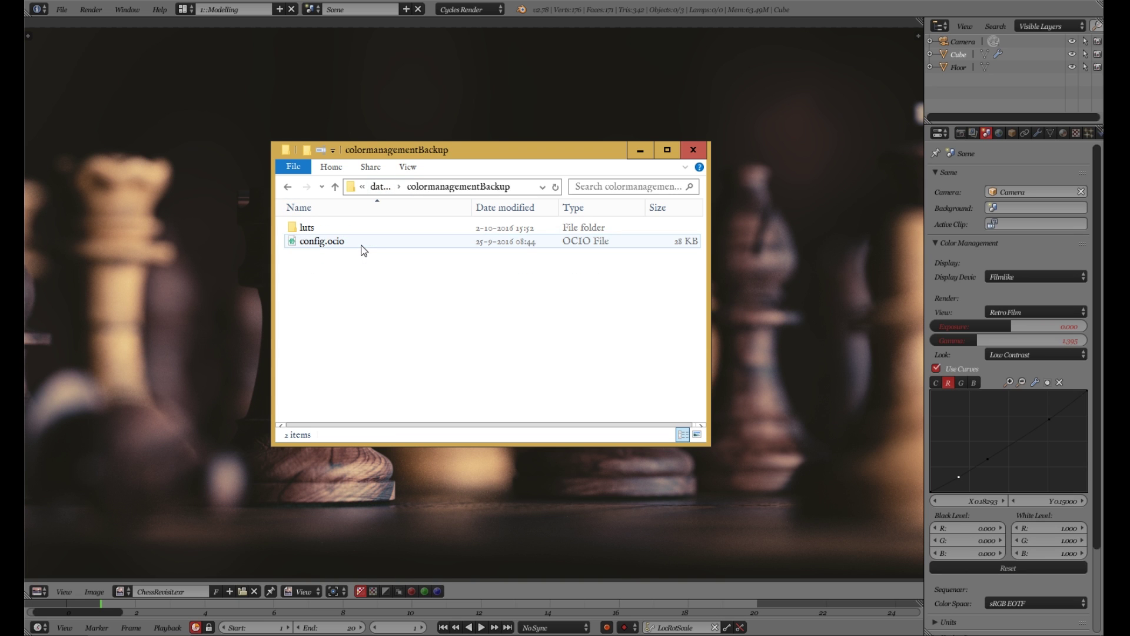
pyautogui.doubleClick(334, 242)
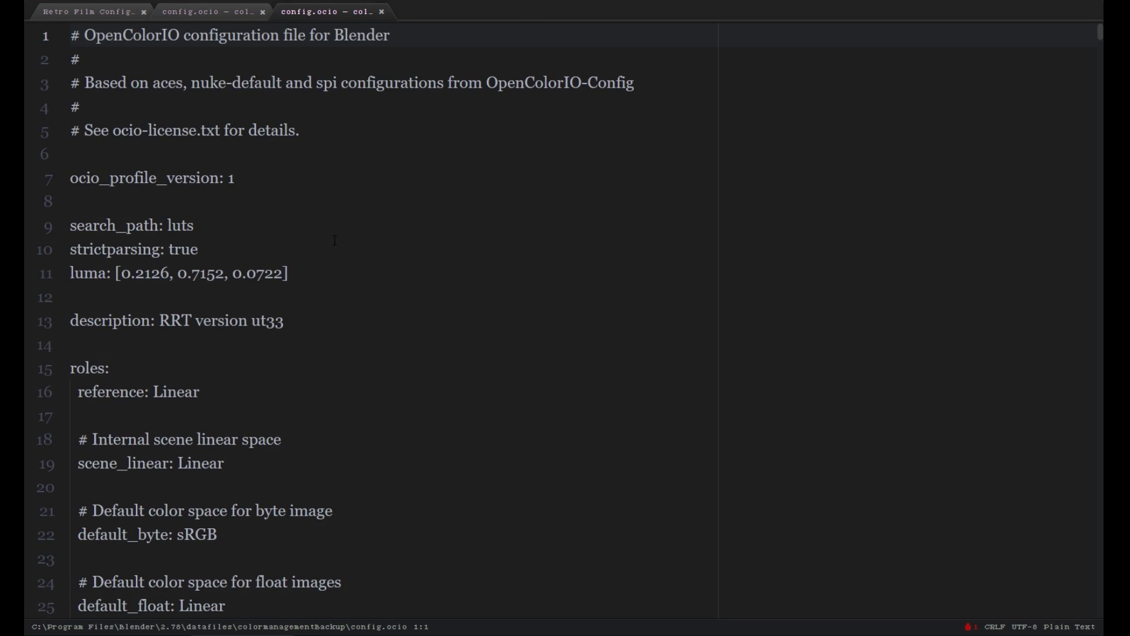
# Select every Look entry from line 290 to the end of the backup config.ocio
pyautogui.scroll(-14, 334, 240)
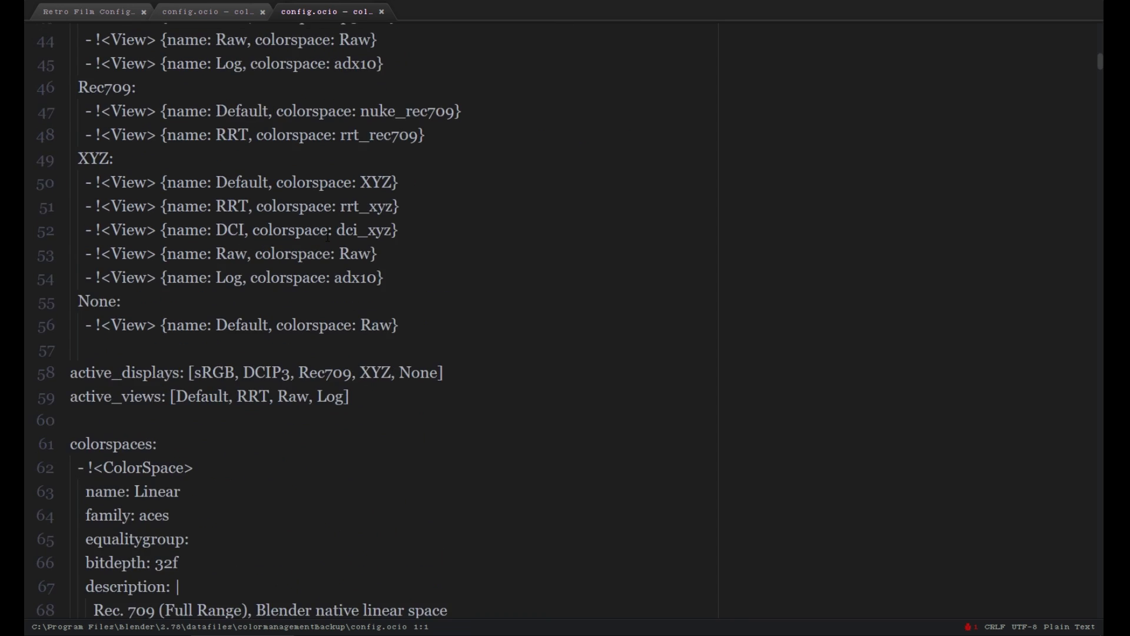
pyautogui.scroll(-20, 328, 237)
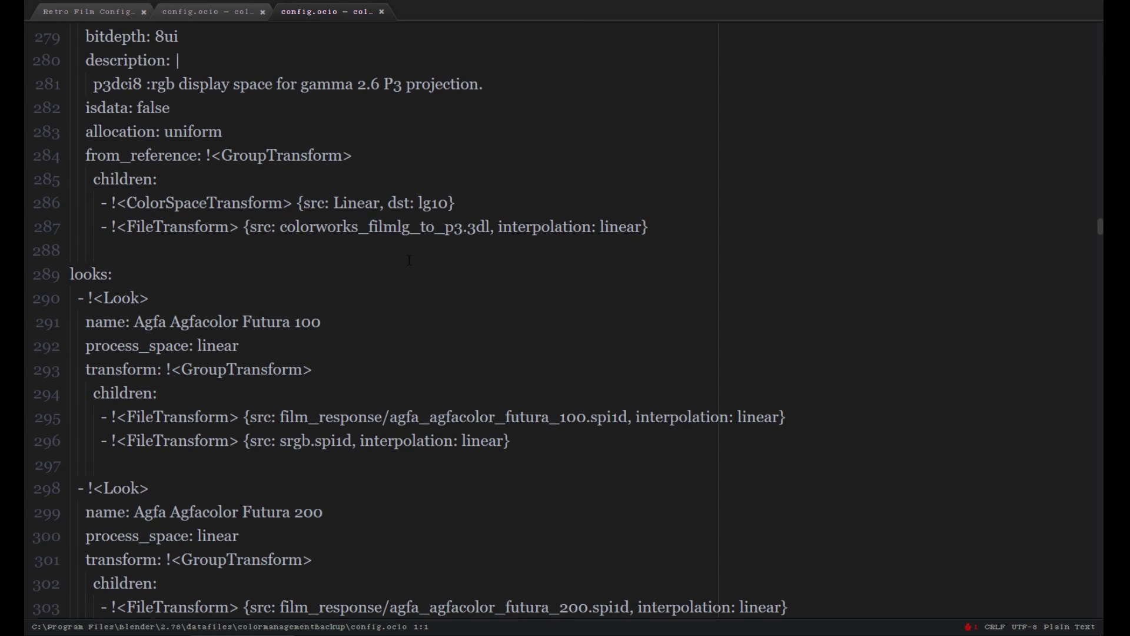
pyautogui.moveTo(71, 274); pyautogui.dragTo(147, 277)
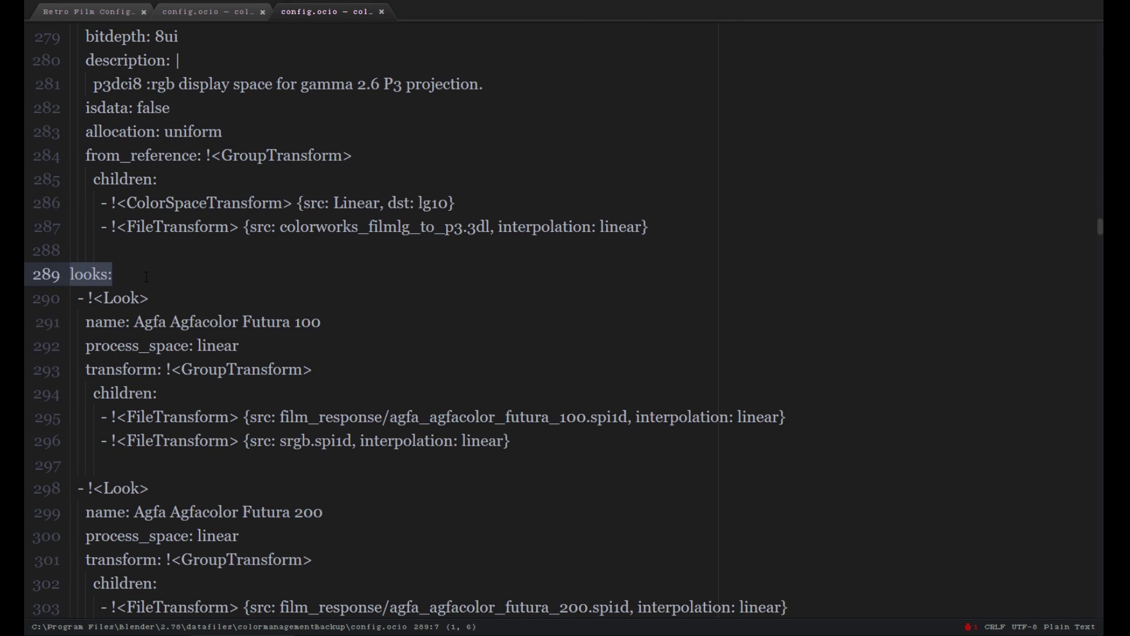
pyautogui.click(72, 298)
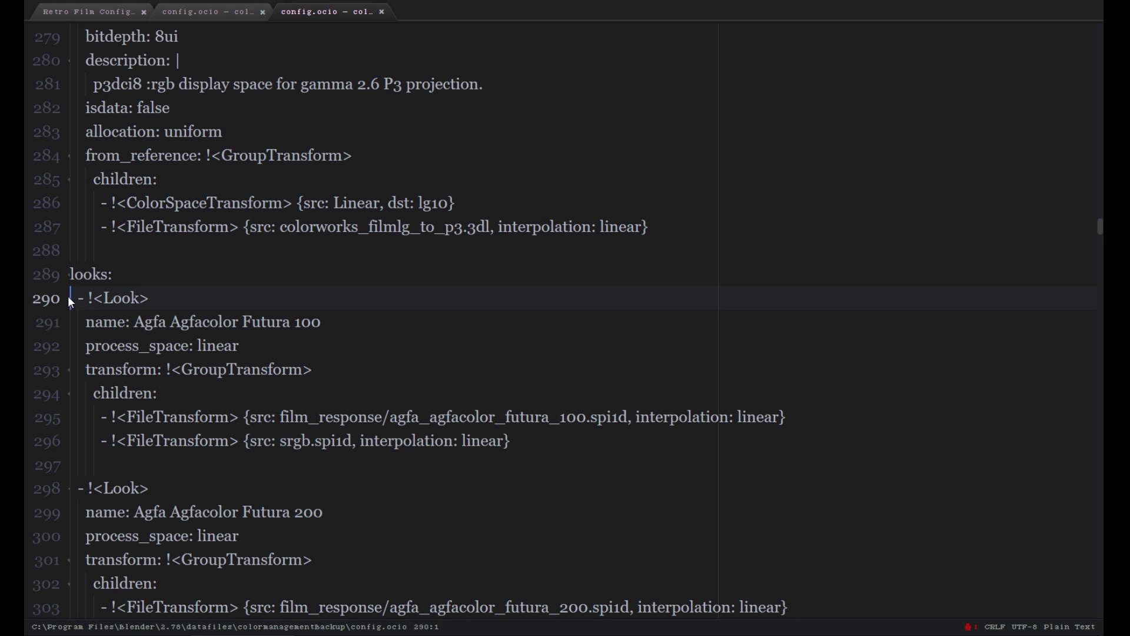
pyautogui.moveTo(69, 298); pyautogui.dragTo(235, 417)
pyautogui.scroll(-5, 237, 415)
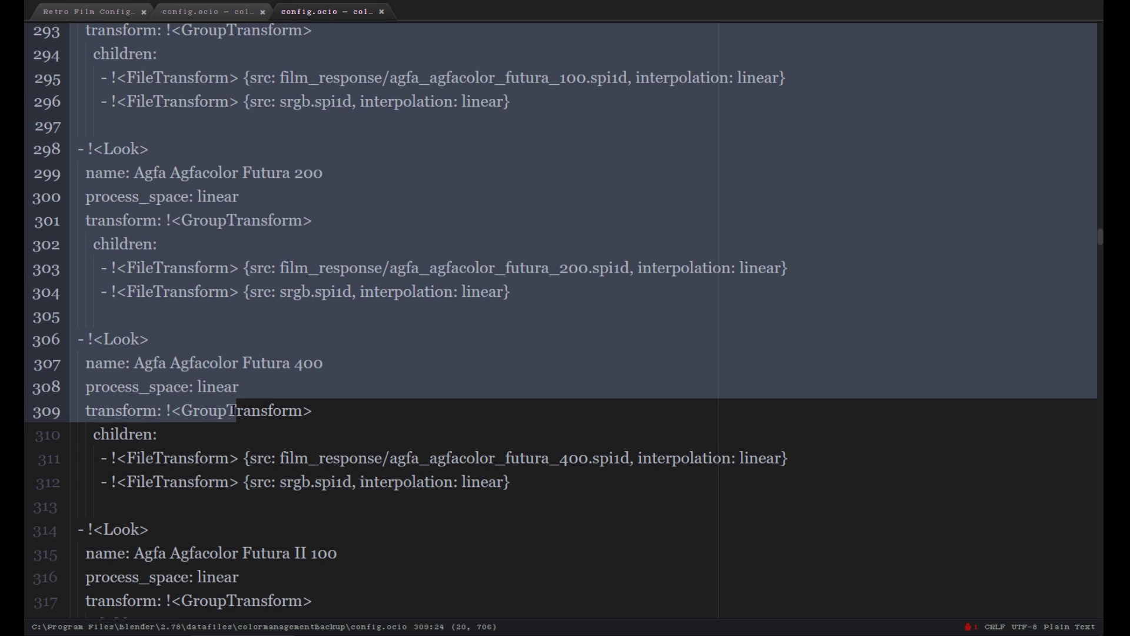
pyautogui.hotkey('ctrl', 'shift', 'End')
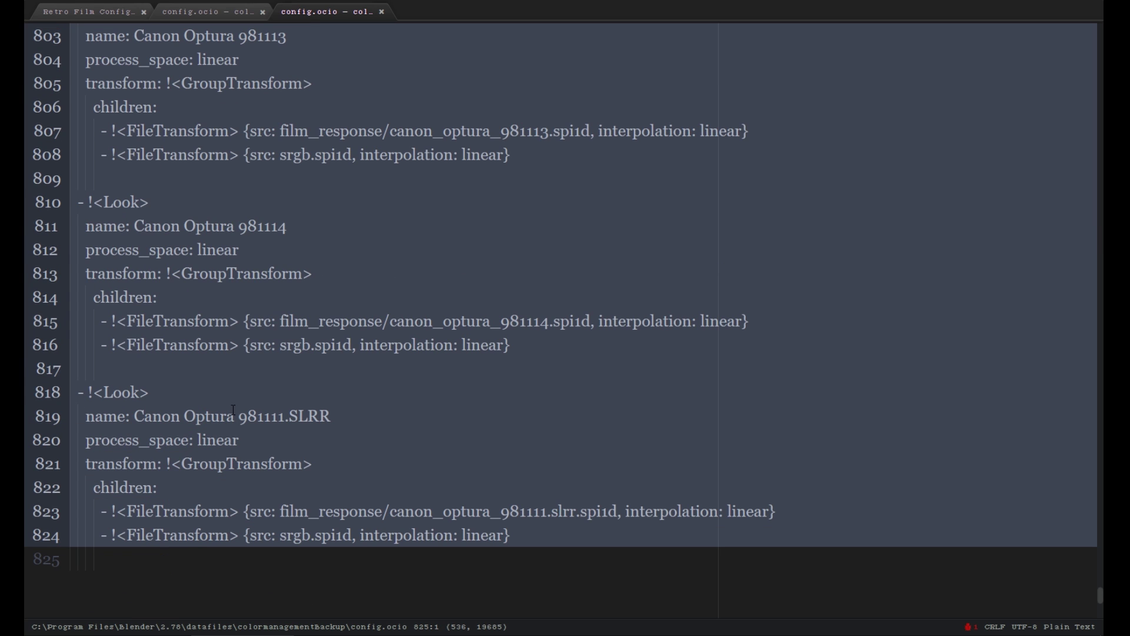
pyautogui.click(208, 11)
# Paste the film Look entries on a new line after Low Contrast in the Filmic config.ocio
pyautogui.scroll(-3, 647, 118)
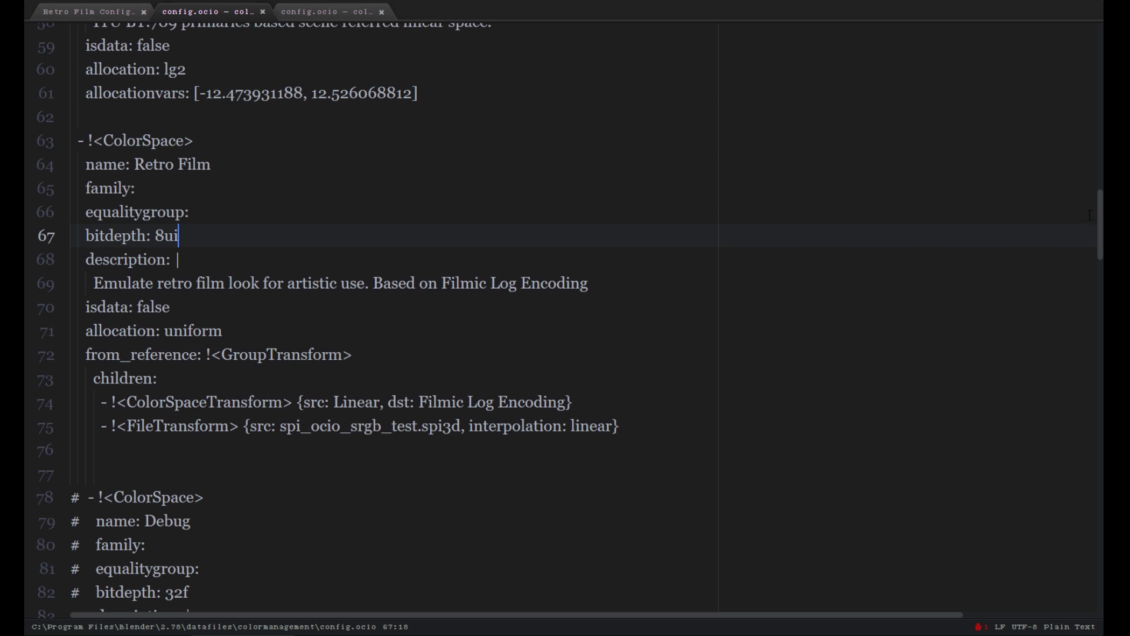
pyautogui.moveTo(1099, 221); pyautogui.dragTo(1096, 589)
pyautogui.scroll(3, 302, 316)
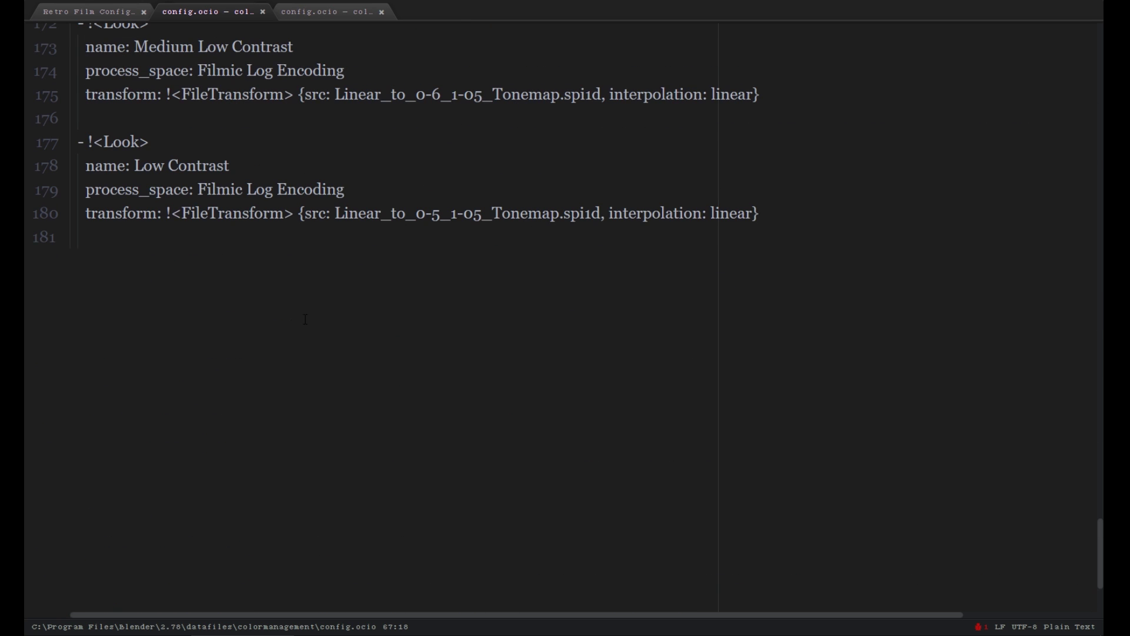
pyautogui.click(289, 327)
pyautogui.press('Return')
pyautogui.hotkey('ctrl', 'v')
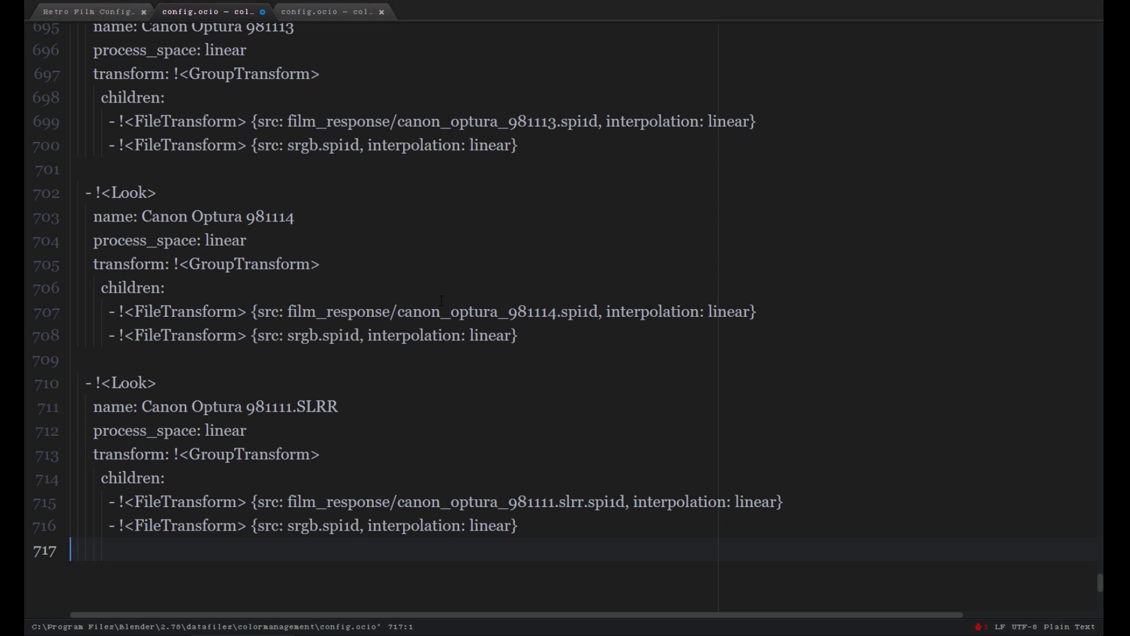
pyautogui.hotkey('ctrl', 'z')
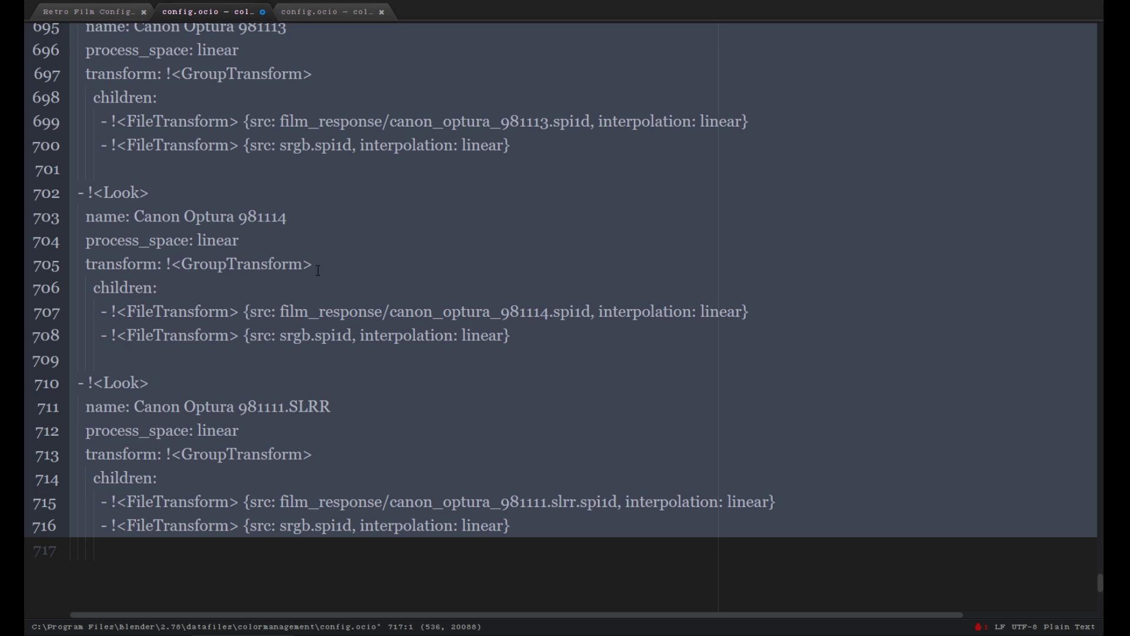
pyautogui.click(326, 257)
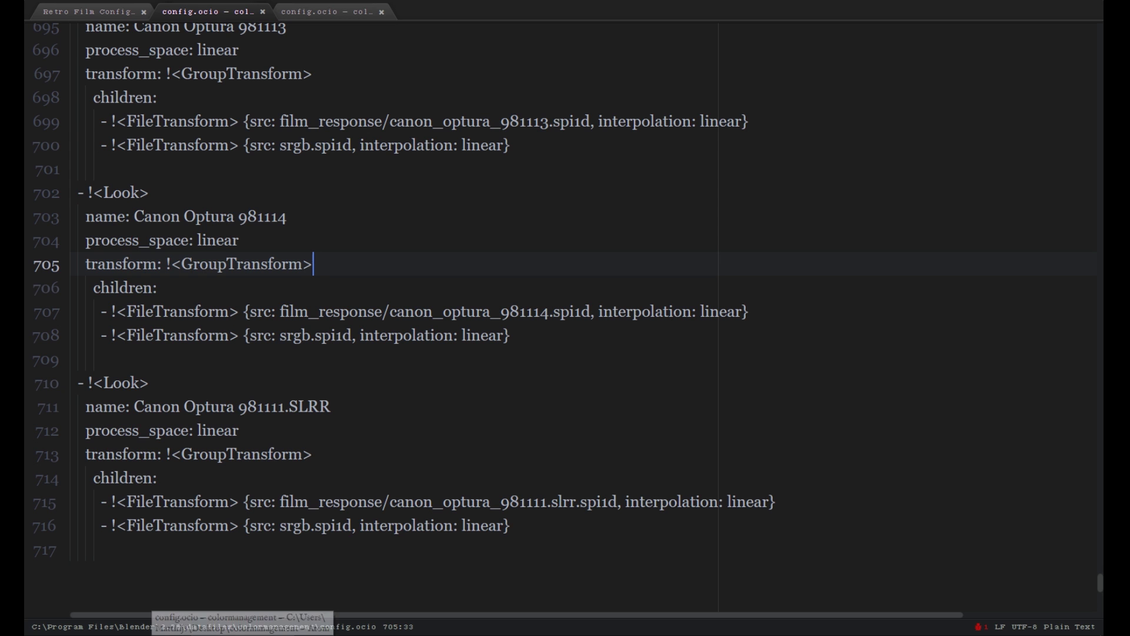
pyautogui.hotkey('alt', 'Tab')
# Relaunch Blender from the Start screen so the chess scene reloads with the updated Filmic config
pyautogui.press('super')
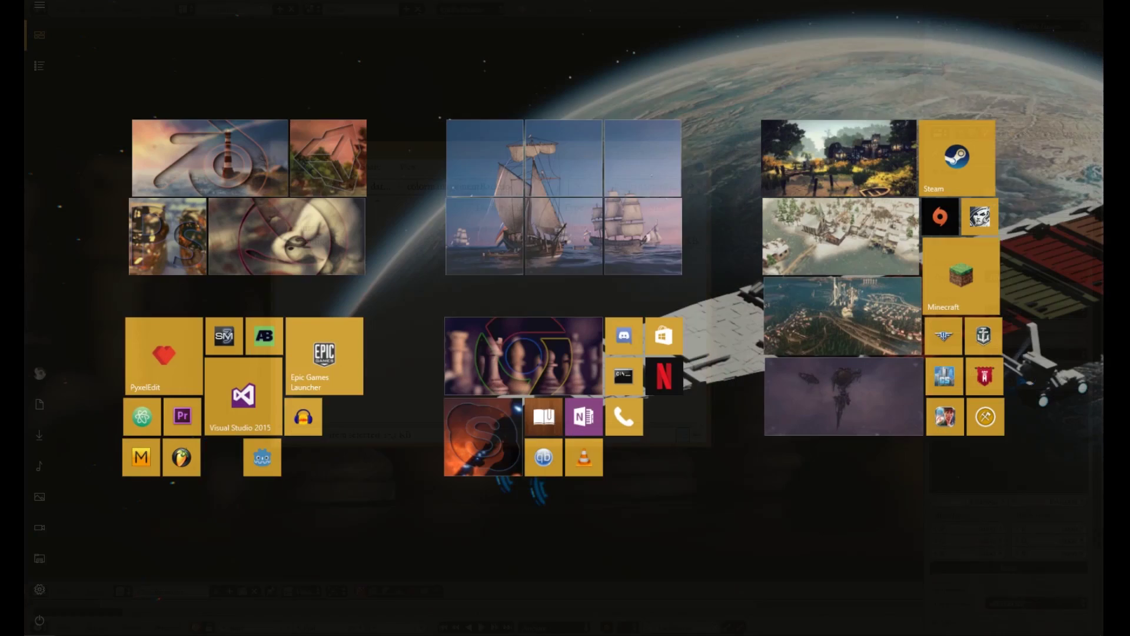
pyautogui.click(213, 133)
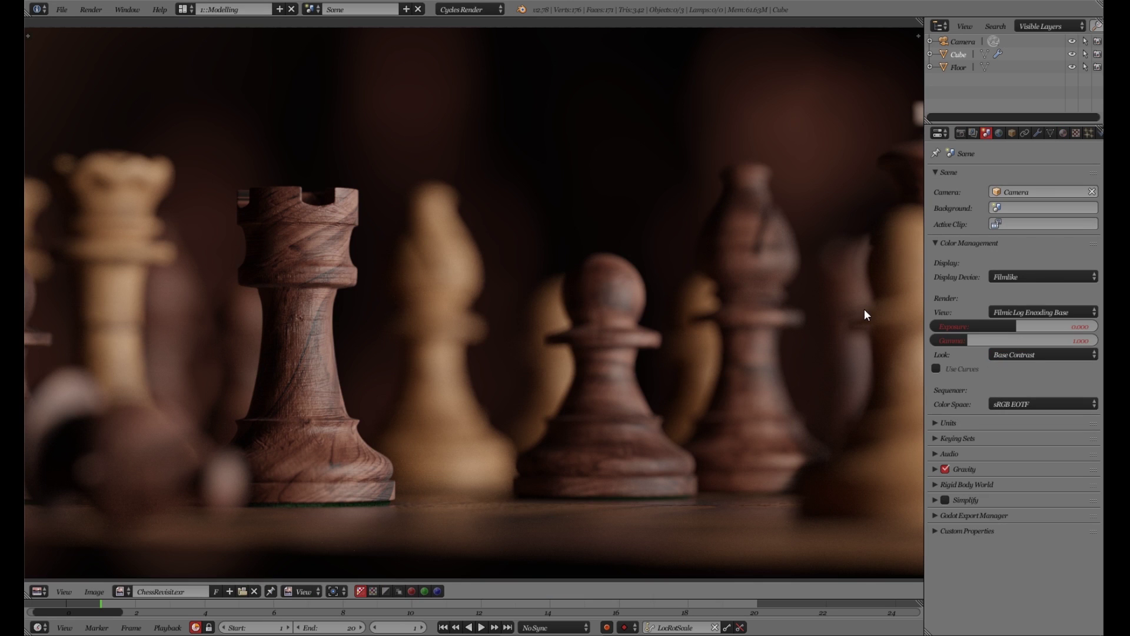
# Apply the Agfa Agfacolor Futura 400 look, then cycle the Look to Kodak DSCS 3156
pyautogui.click(1031, 356)
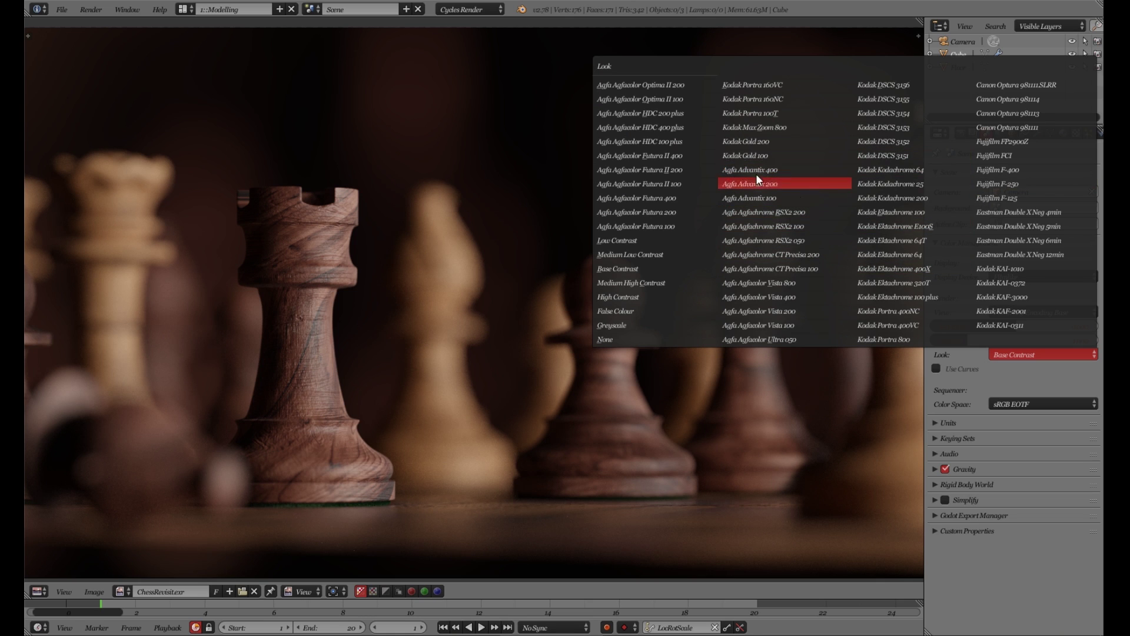
pyautogui.click(666, 198)
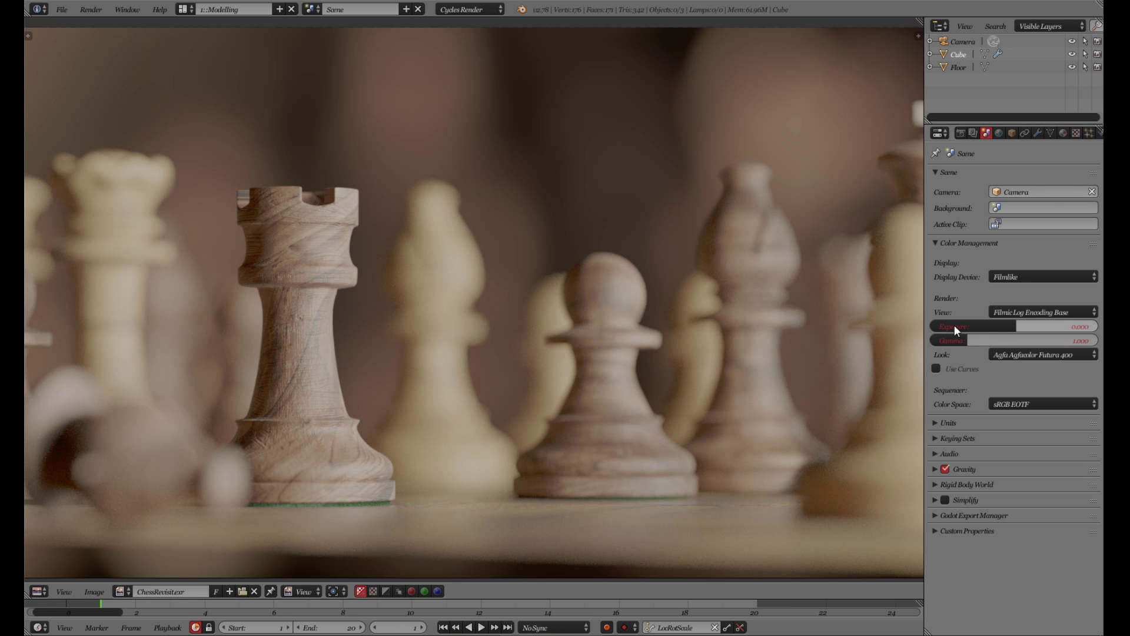
pyautogui.click(1002, 353)
pyautogui.press('Escape')
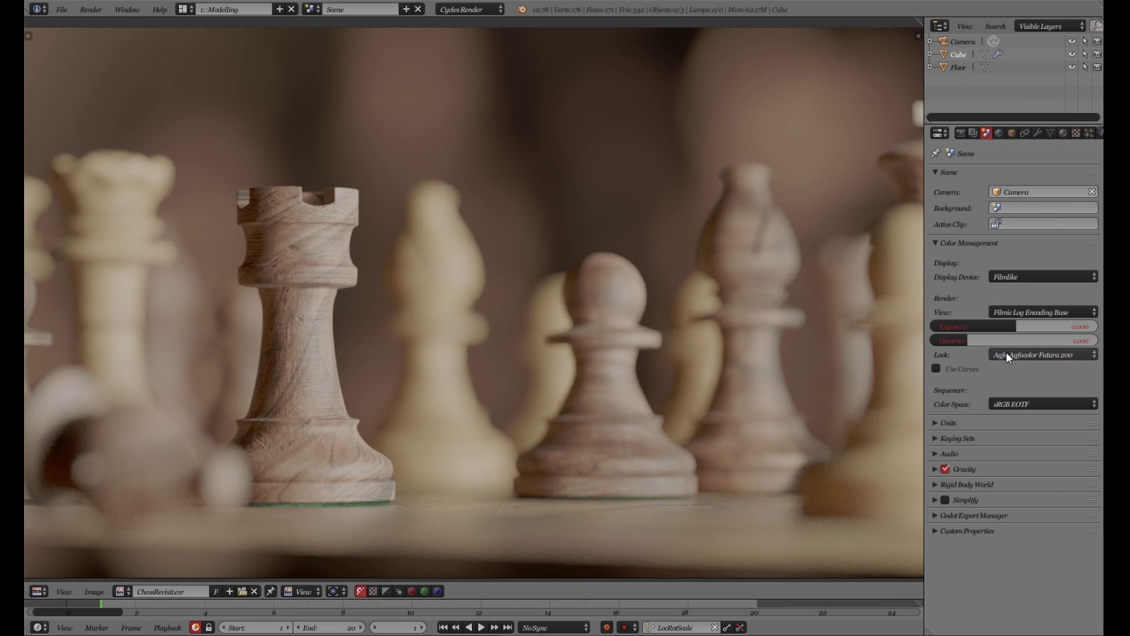
pyautogui.hotkey('ctrl', 'z')
pyautogui.keyDown('ctrl'); pyautogui.scroll(-6, 1007, 353); pyautogui.keyUp('ctrl')
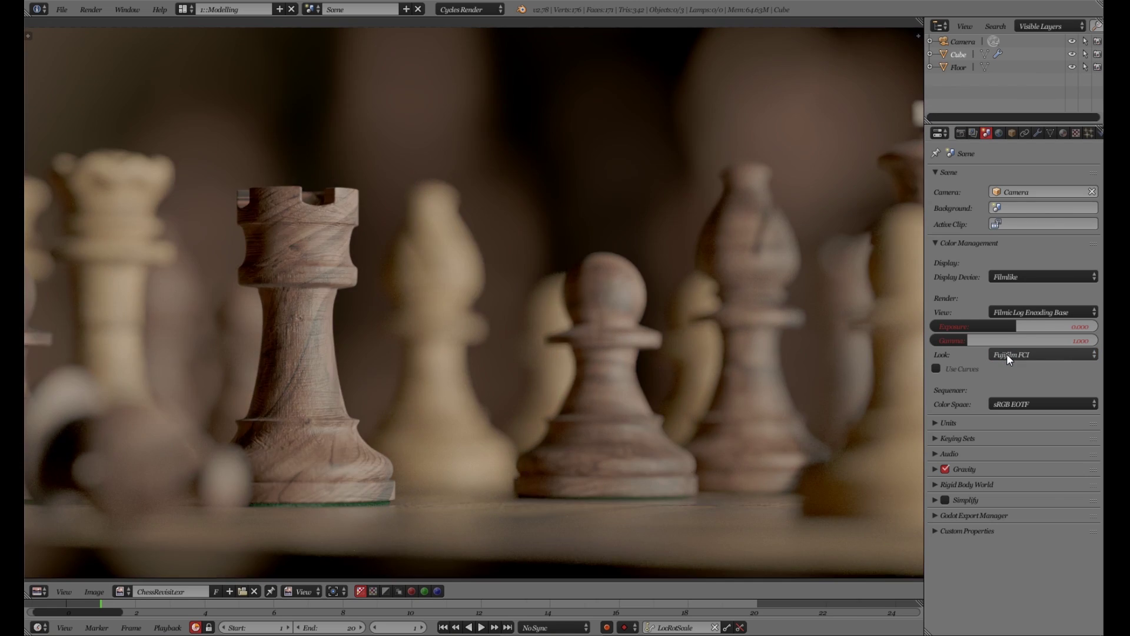
pyautogui.keyDown('ctrl'); pyautogui.scroll(-4, 1007, 354); pyautogui.keyUp('ctrl')
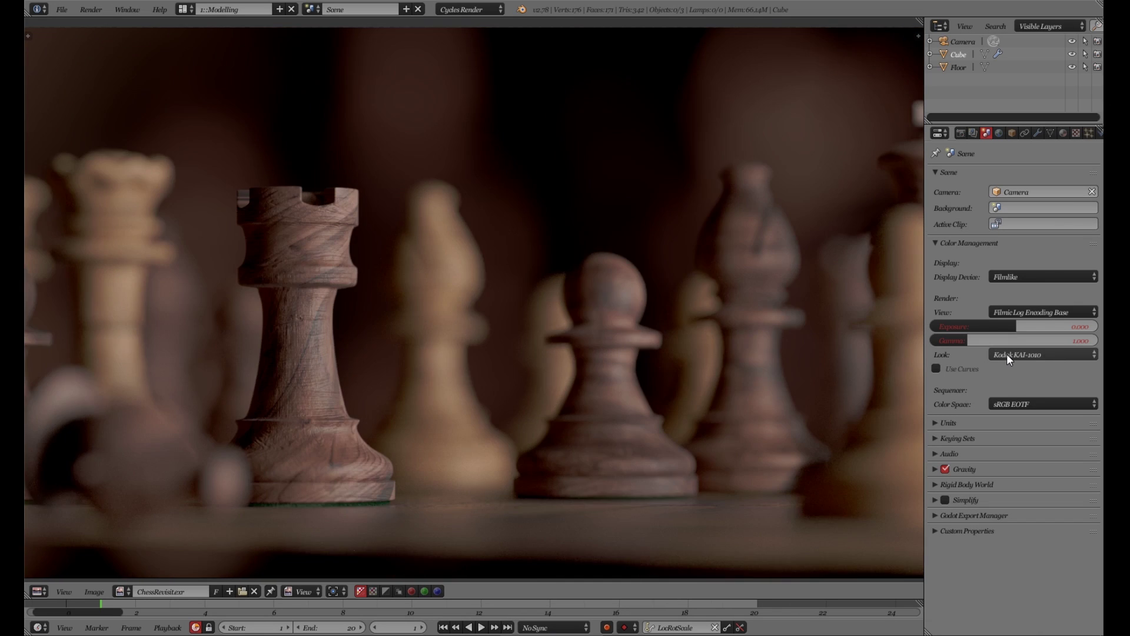
pyautogui.keyDown('ctrl'); pyautogui.scroll(-4, 1006, 355); pyautogui.keyUp('ctrl')
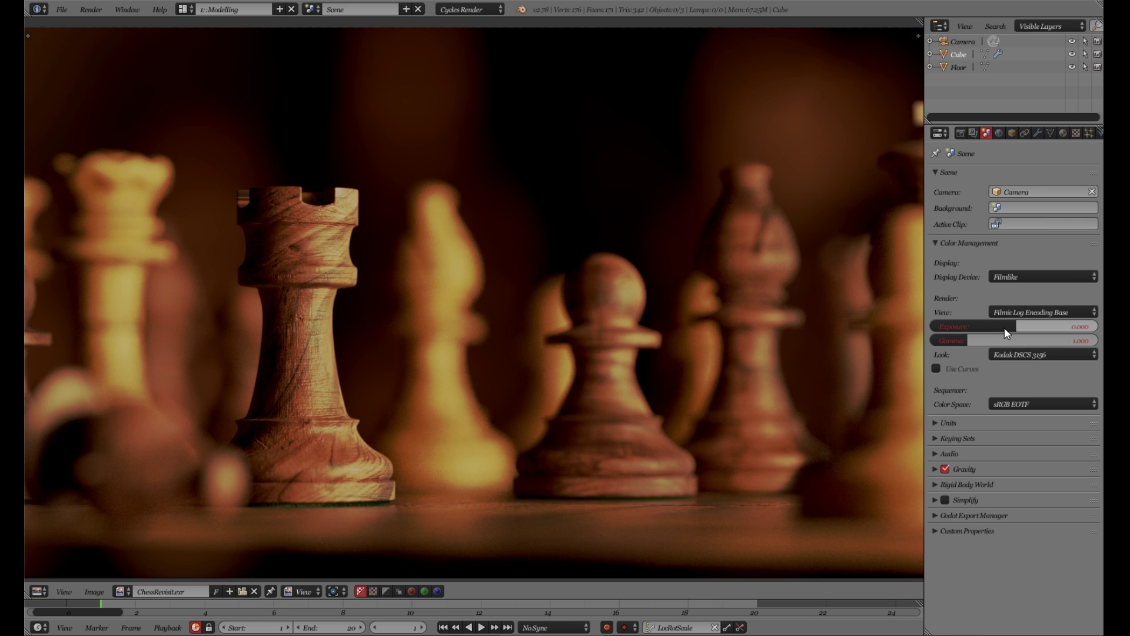
# Raise the chess render's Exposure to about 1.1 in Color Management
pyautogui.moveTo(1004, 328)
pyautogui.mouseDown()
pyautogui.moveTo(991, 327)
pyautogui.moveTo(1031, 340)
pyautogui.moveTo(996, 324)
pyautogui.moveTo(1013, 324)
pyautogui.mouseUp()
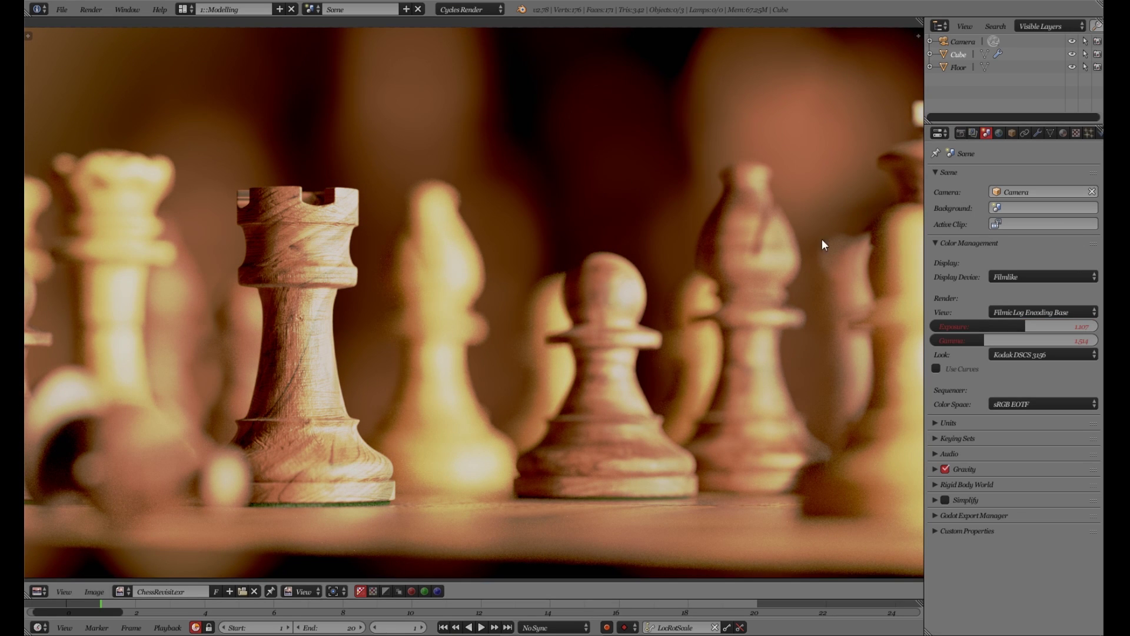